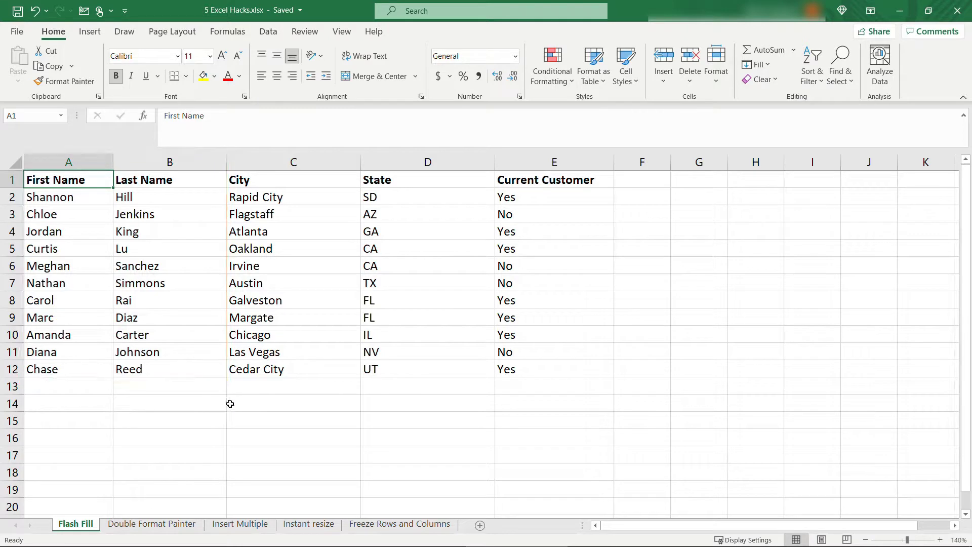
Insert a new column before City with the heading 'Full Name'.
left_click(265, 163)
right_click(267, 168)
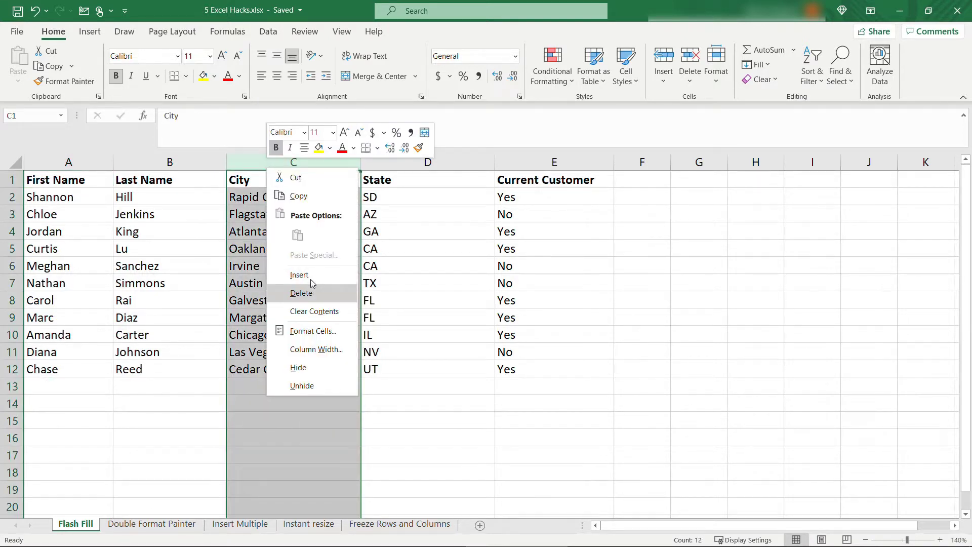
left_click(301, 275)
left_click(247, 185)
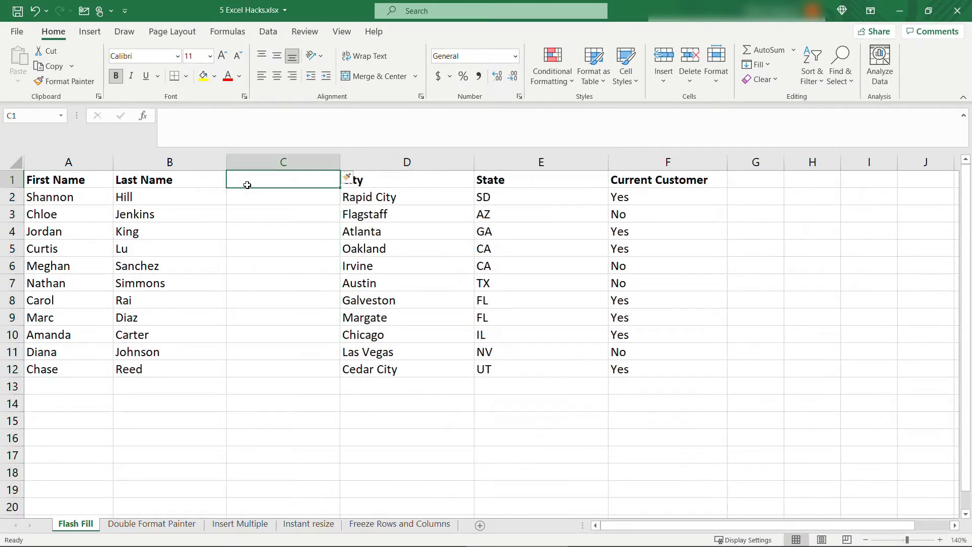
type("Full Name")
key("Return")
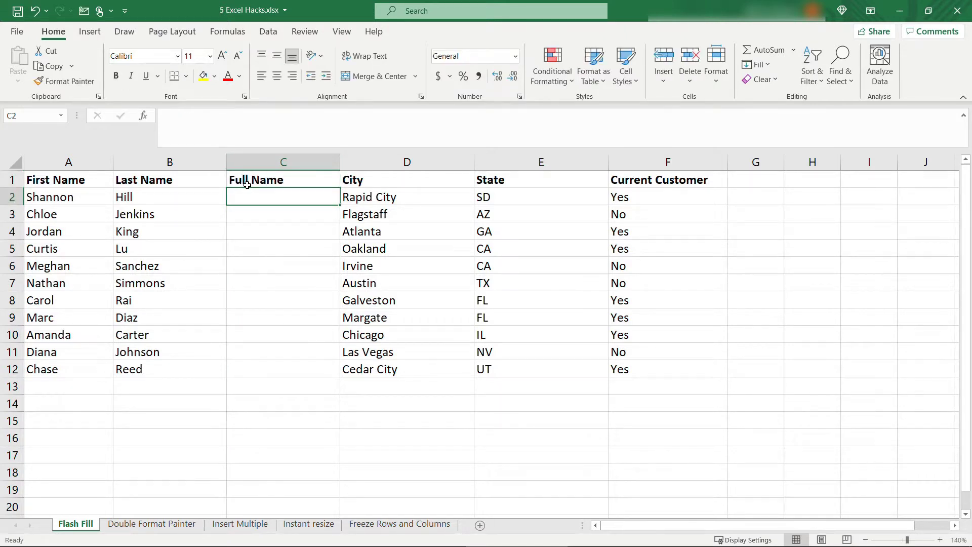
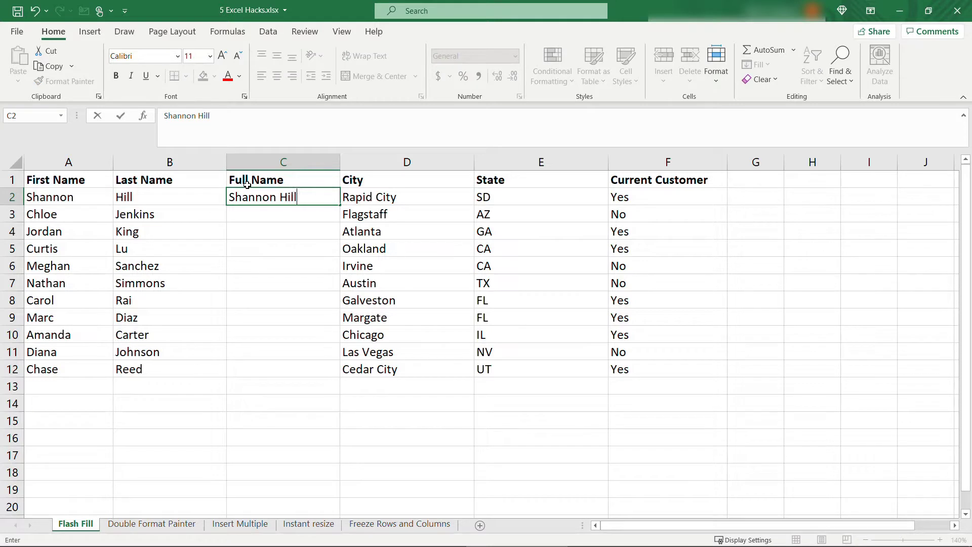
Enter the first two customers' full names and accept Flash Fill for the remaining rows.
key("Return")
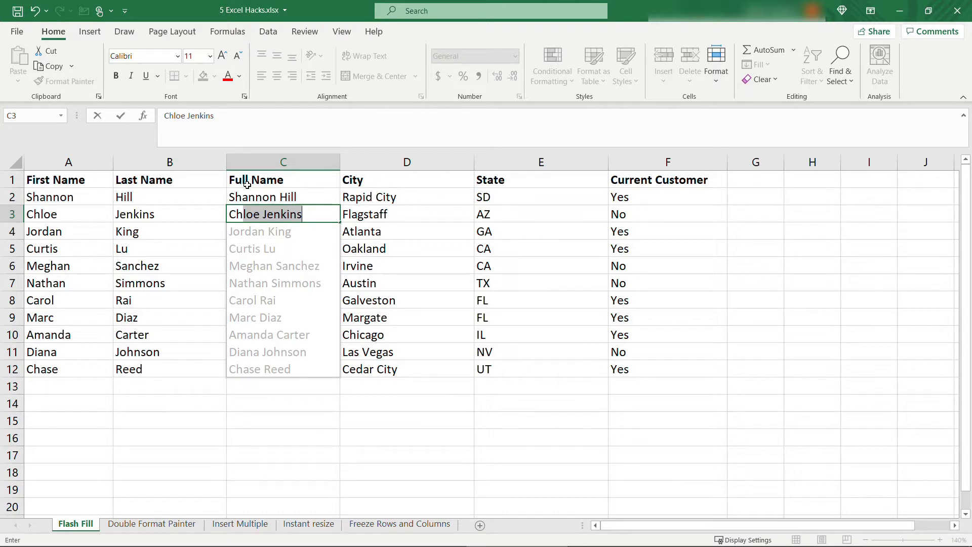
key("Tab")
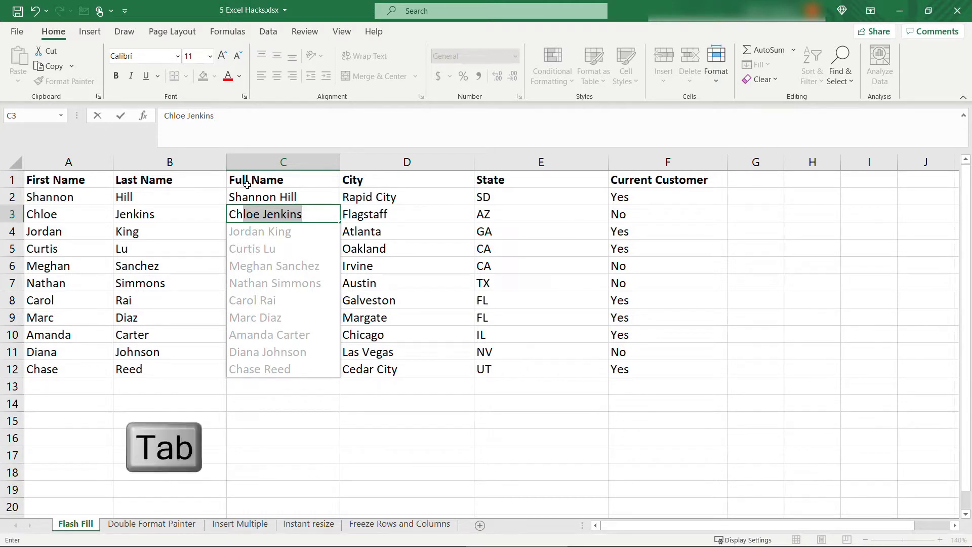
key("Tab")
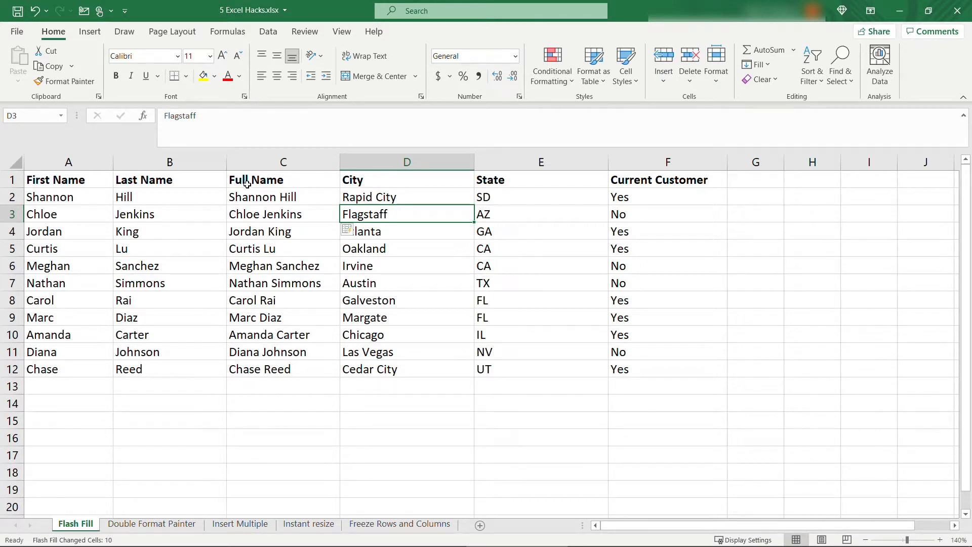
Insert a 'Location' column before Current Customer and narrow the State column.
left_click(633, 162)
right_click(633, 162)
left_click(667, 268)
left_click(616, 182)
type("Location")
key("Return")
left_click_drag(609, 162, 527, 168)
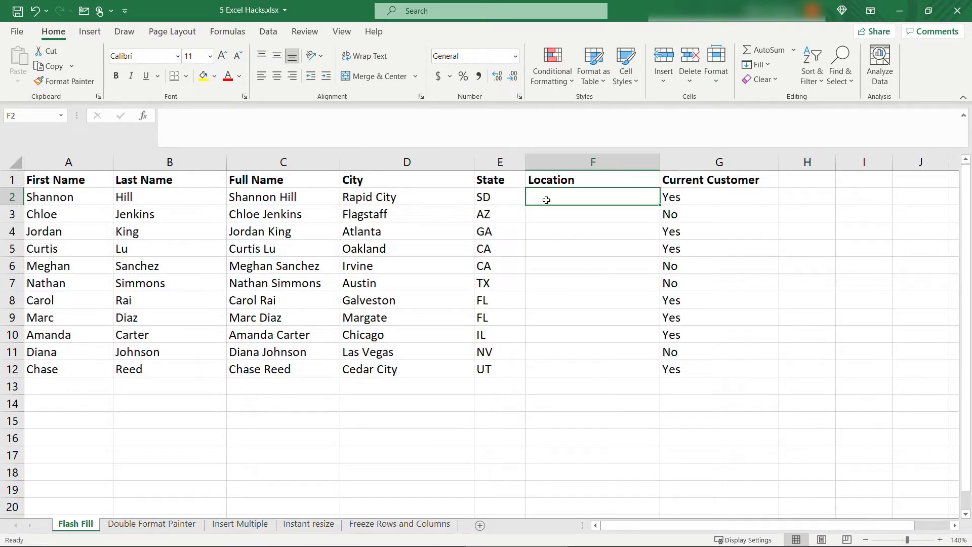
Enter 'Rapid City, SD' and 'Flagstaff, AZ', then accept Flash Fill for the other locations.
type("Rapid City, SD")
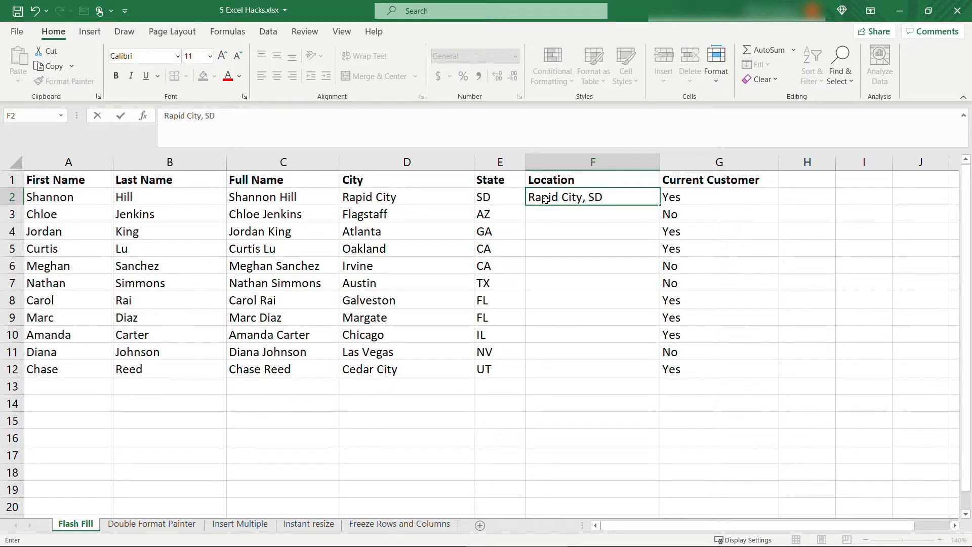
key("Return")
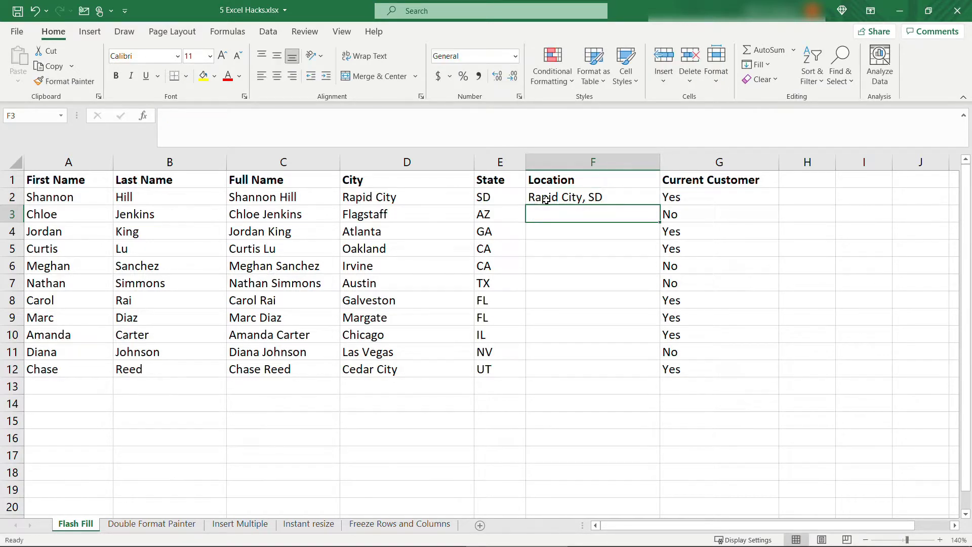
type("Flagstaff, AZ")
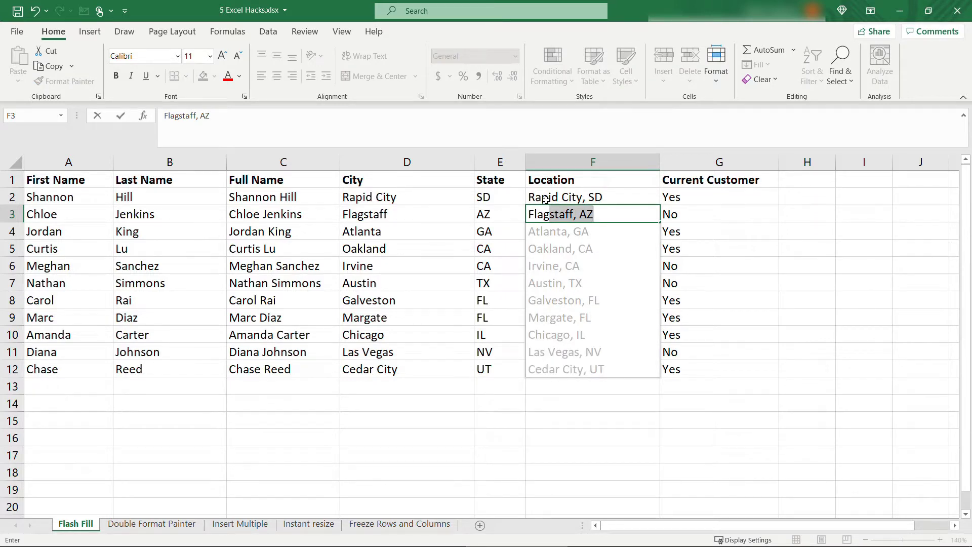
key("Tab")
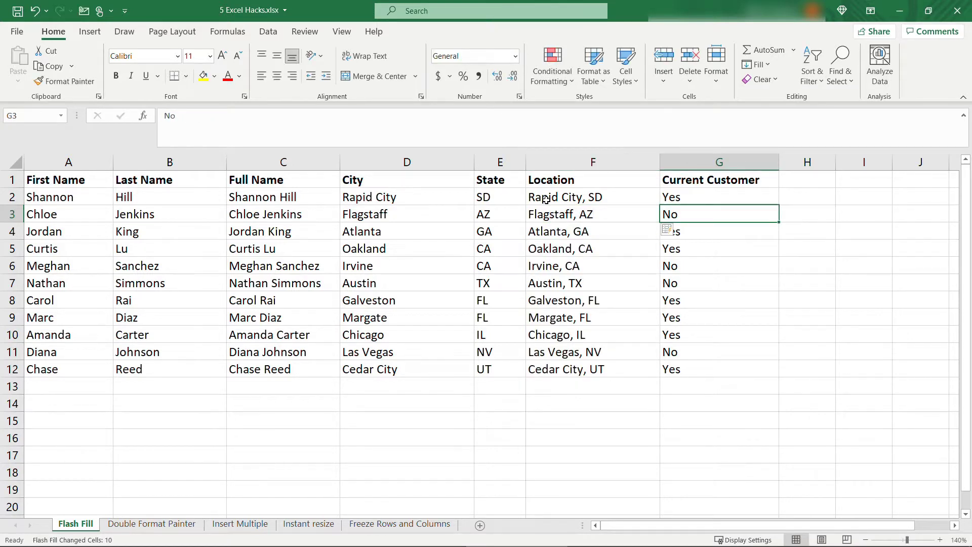
Head H1 'Numbers', enter 2, 3, 4 and extend the series down to 12.
left_click(811, 179)
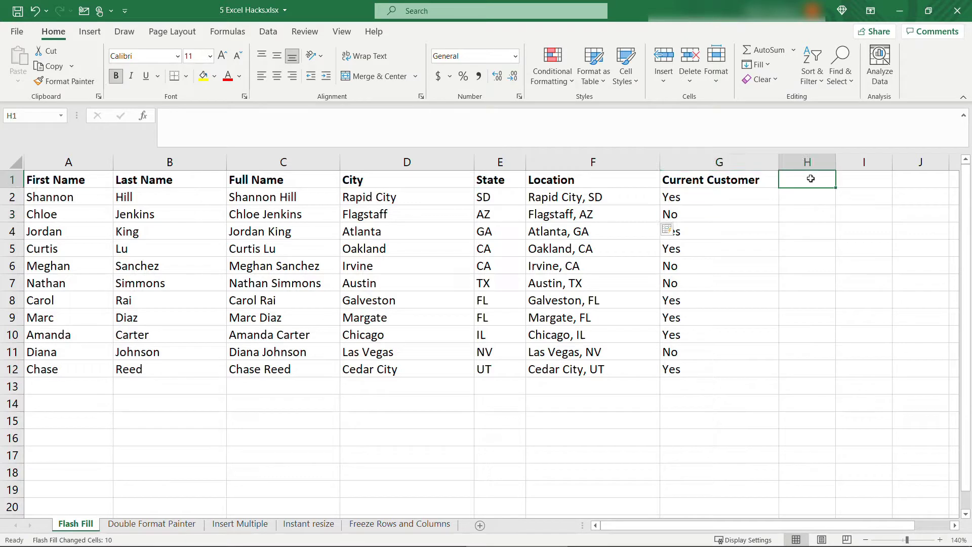
type("Numbers")
key("Return")
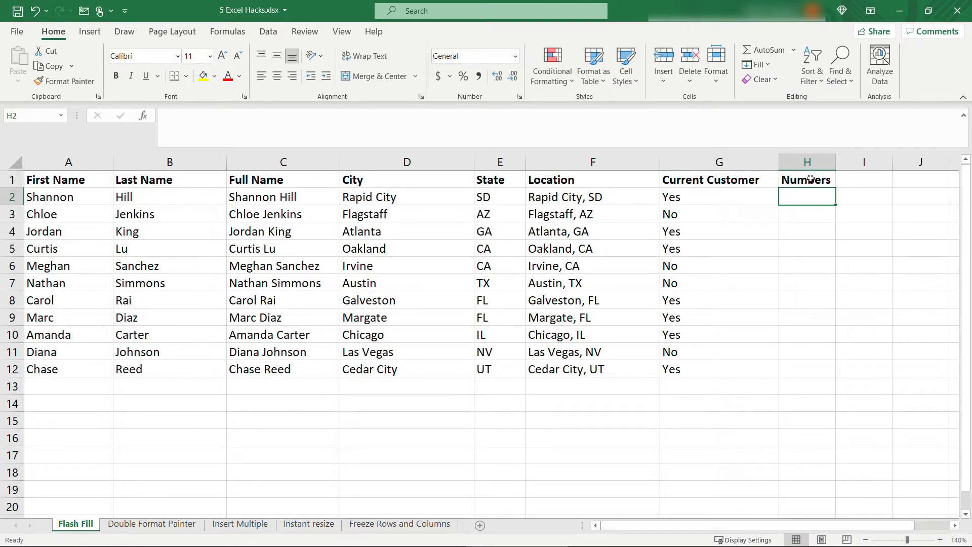
type("2")
key("Return")
type("3")
key("Return")
type("4")
key("Return")
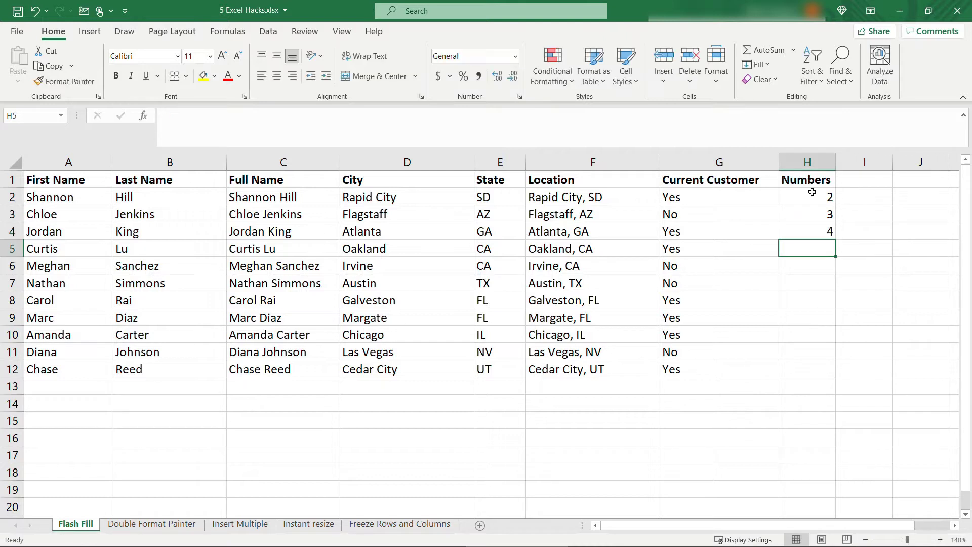
left_click_drag(809, 195, 841, 379)
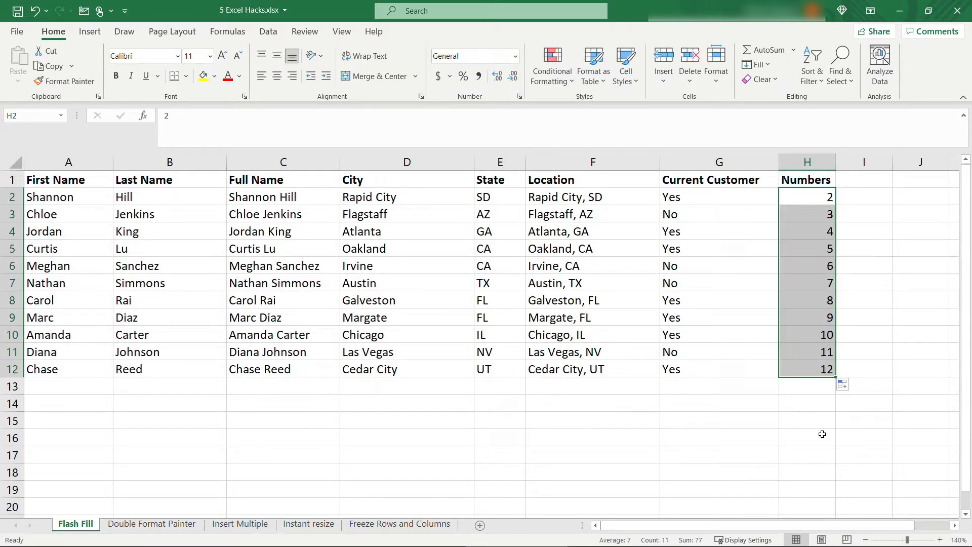
Enter 2, 4, 6 in I2:I4 and extend the even series down to 22.
left_click(853, 202)
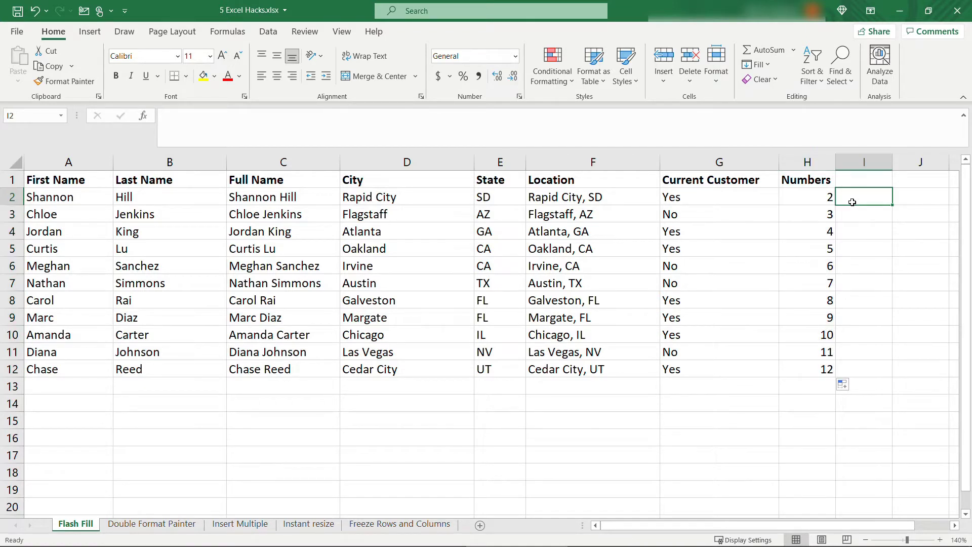
type("2")
key("Return")
type("4")
key("Return")
type("6")
key("Return")
left_click_drag(853, 202, 897, 374)
left_click(852, 425)
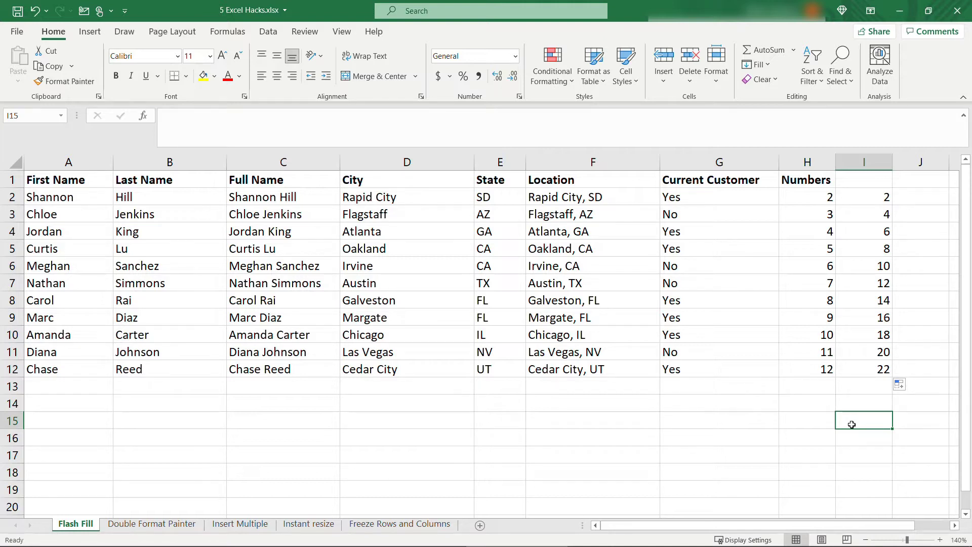
On the Double Format Painter sheet, merge Mountain Bikes A2:A8, top-left aligned, bold, light blue fill.
left_click(146, 527)
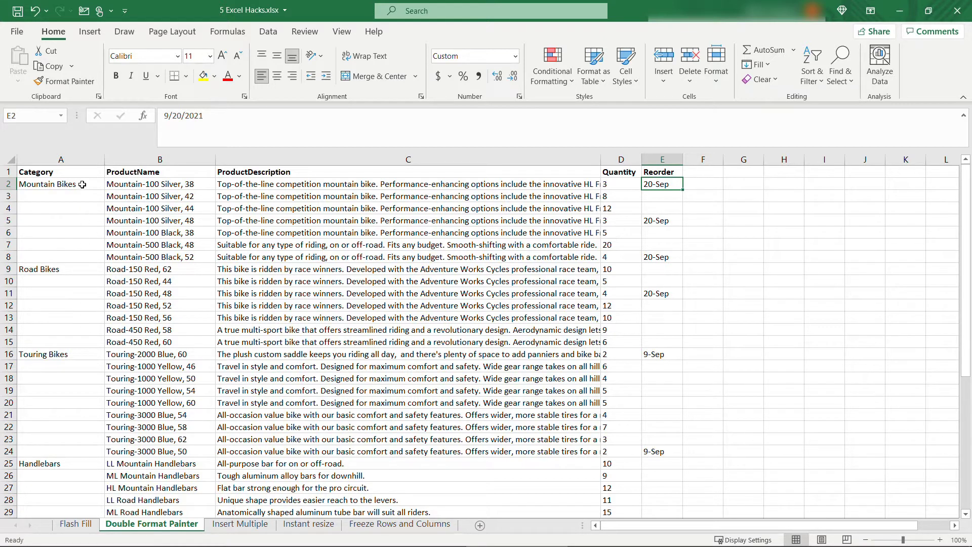
left_click_drag(82, 185, 80, 252)
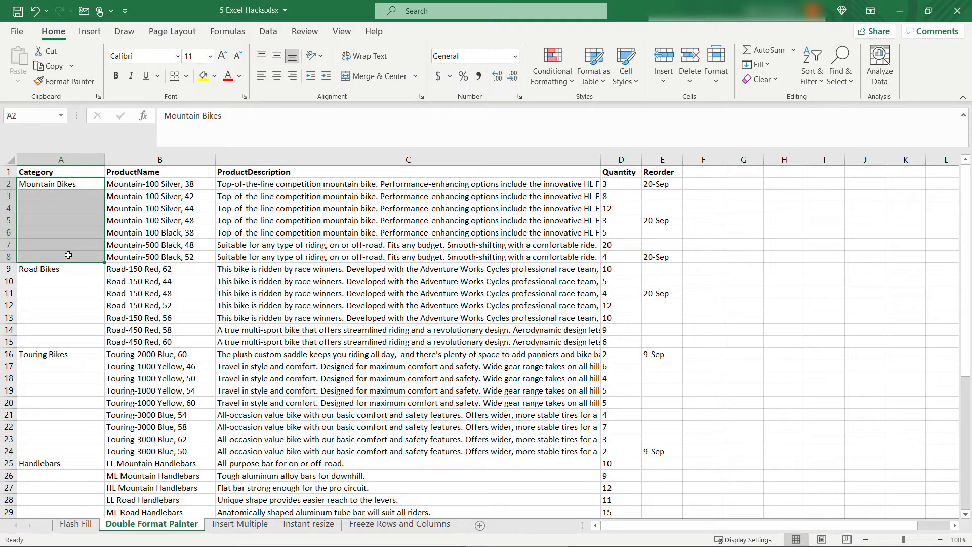
left_click(359, 82)
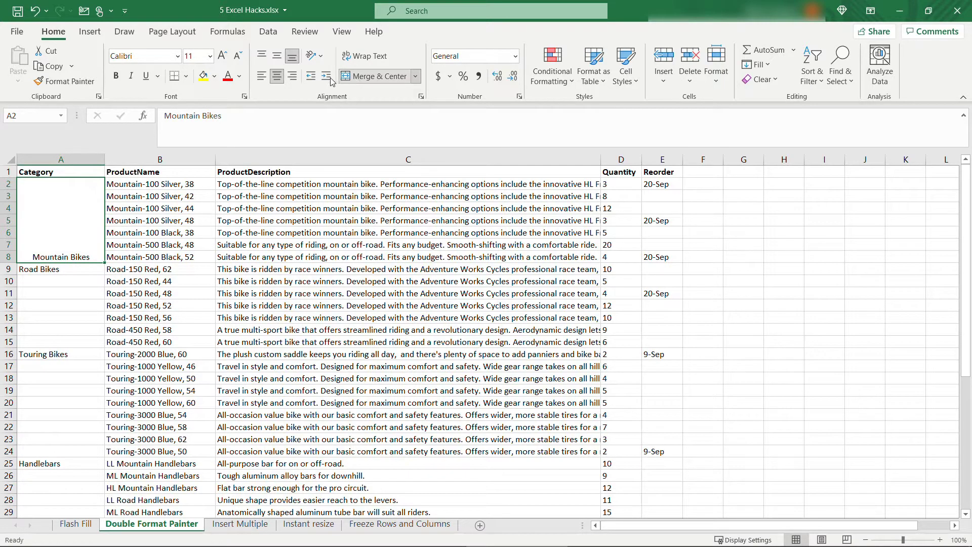
left_click(293, 77)
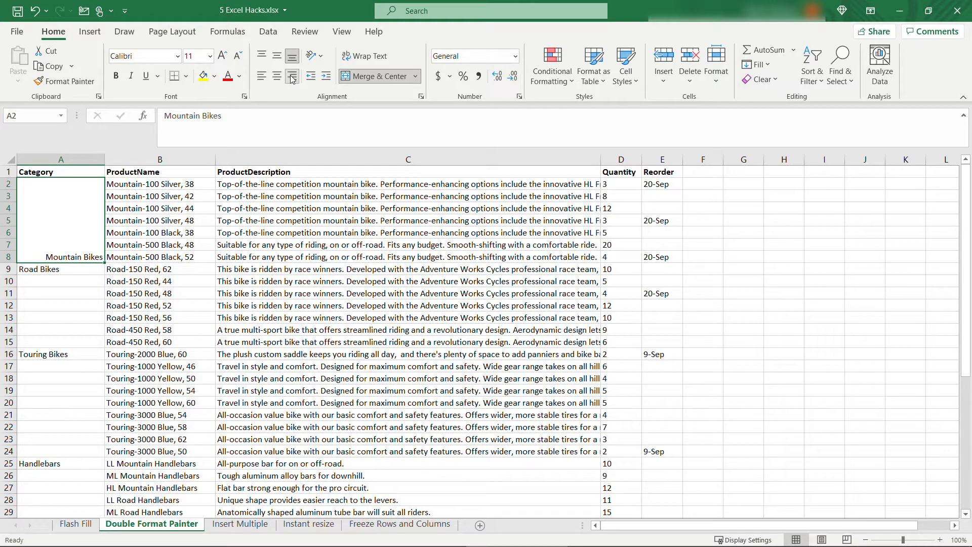
left_click(264, 59)
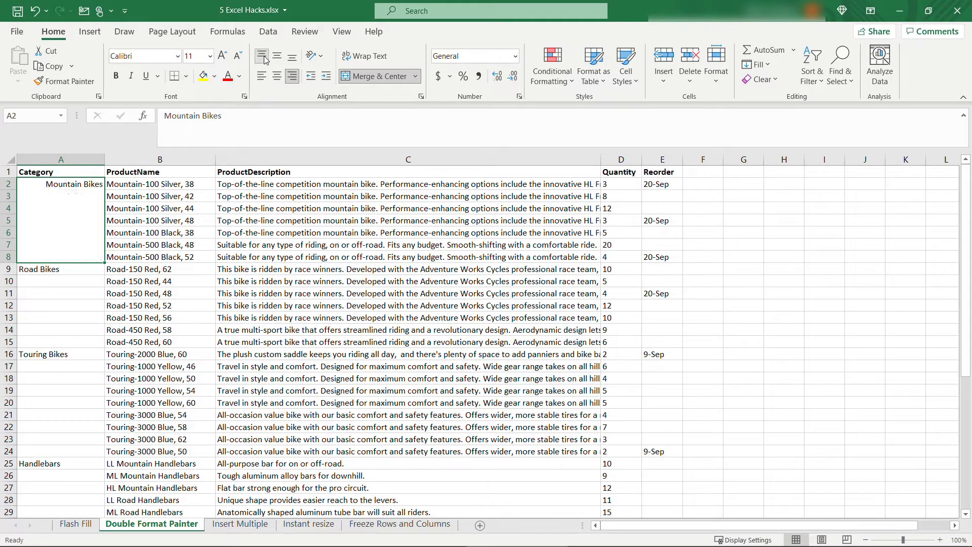
left_click(121, 79)
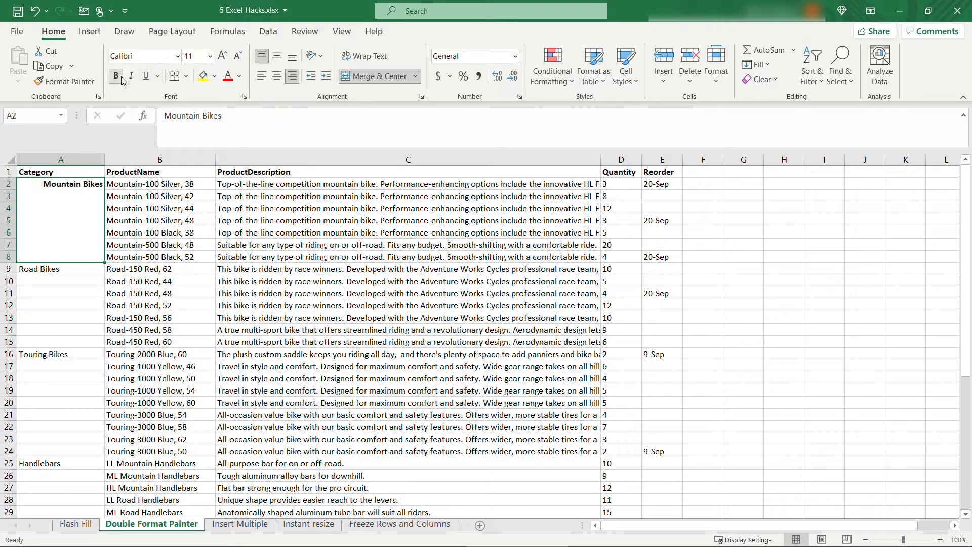
left_click(262, 77)
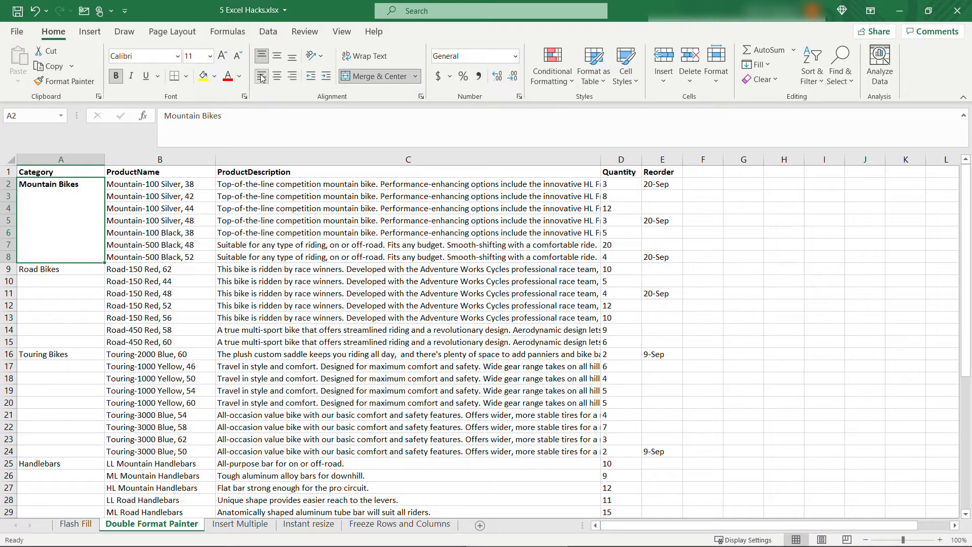
left_click(215, 77)
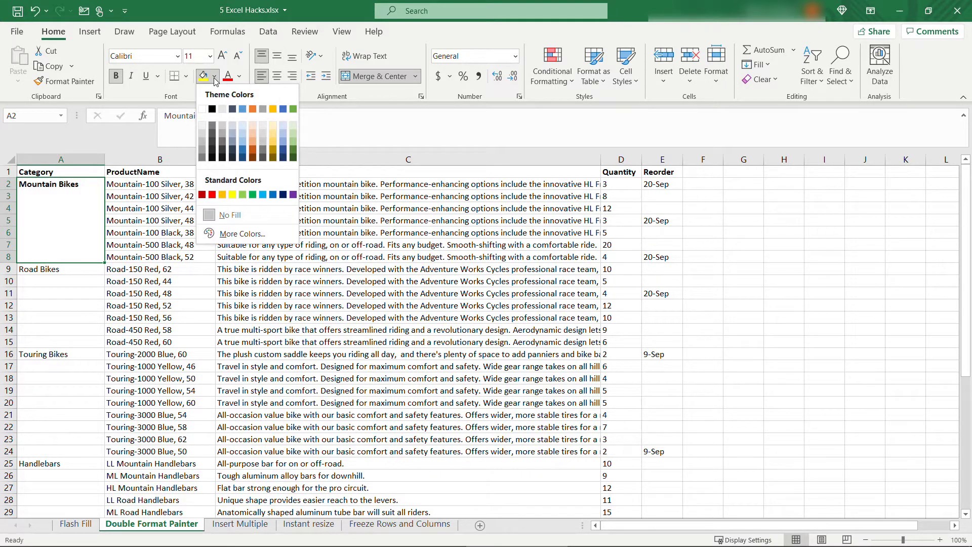
left_click(245, 125)
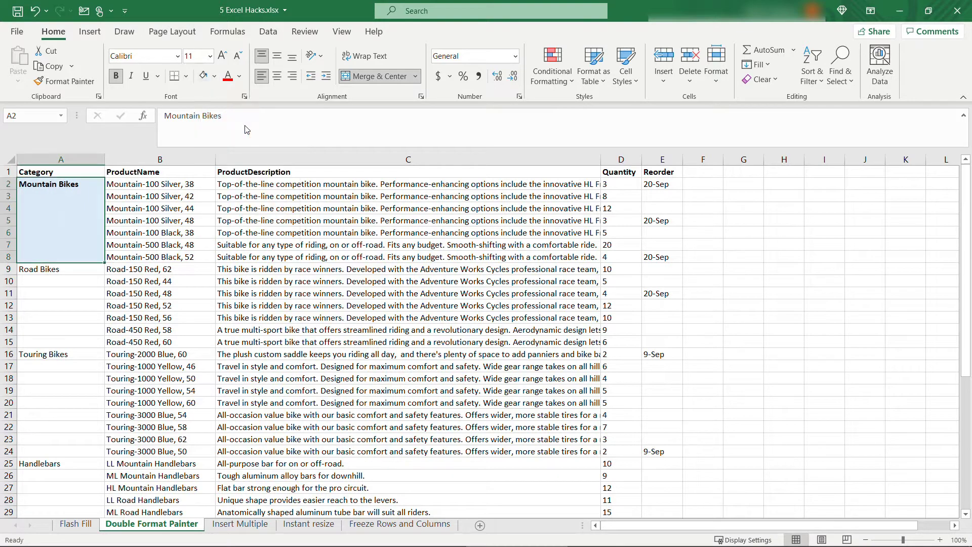
Merge Road Bikes A9:A15, align it top-left, make it bold and fill it light green.
left_click_drag(77, 267, 76, 343)
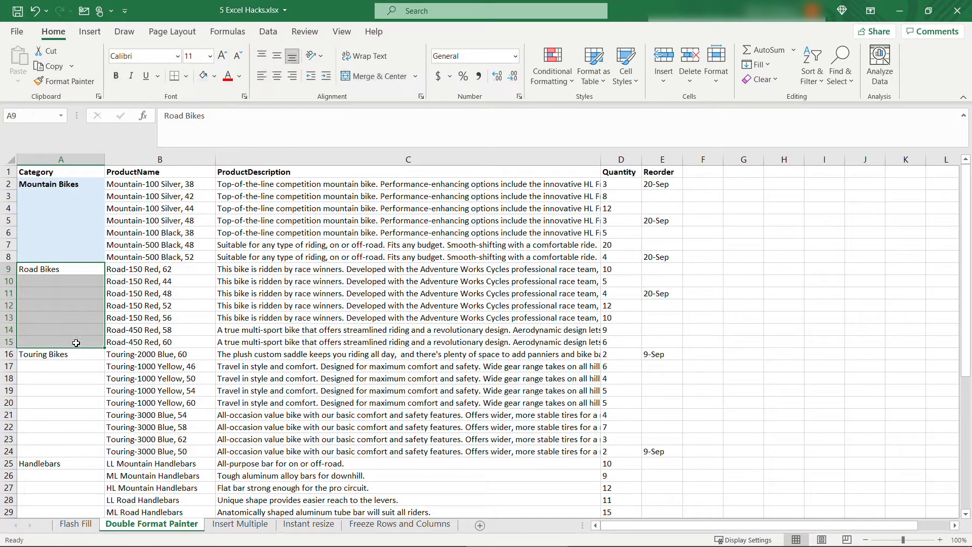
left_click(368, 73)
left_click(261, 79)
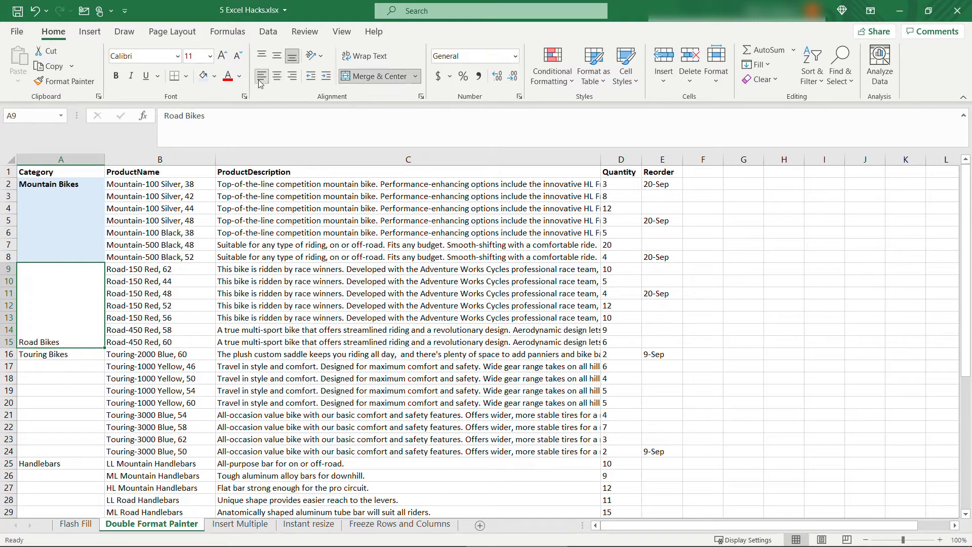
left_click(262, 57)
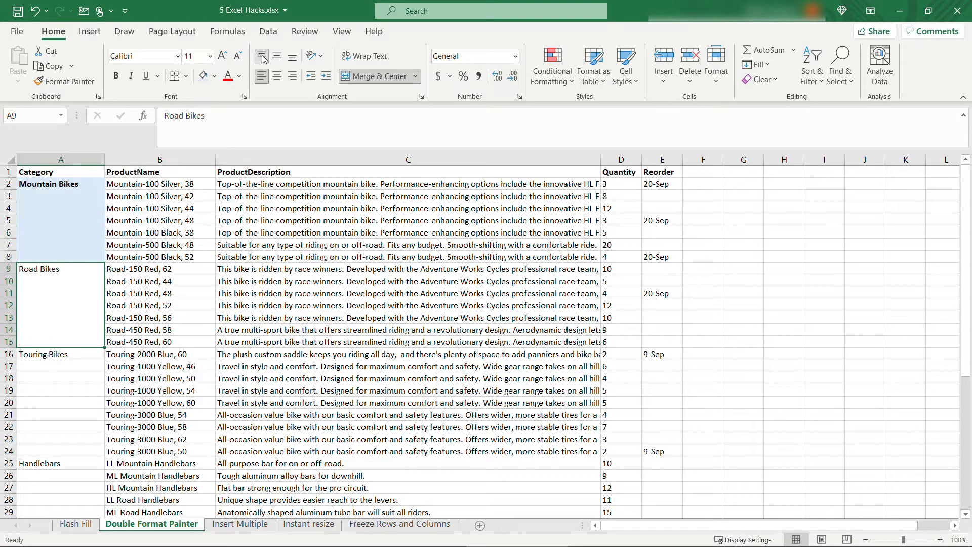
left_click(116, 76)
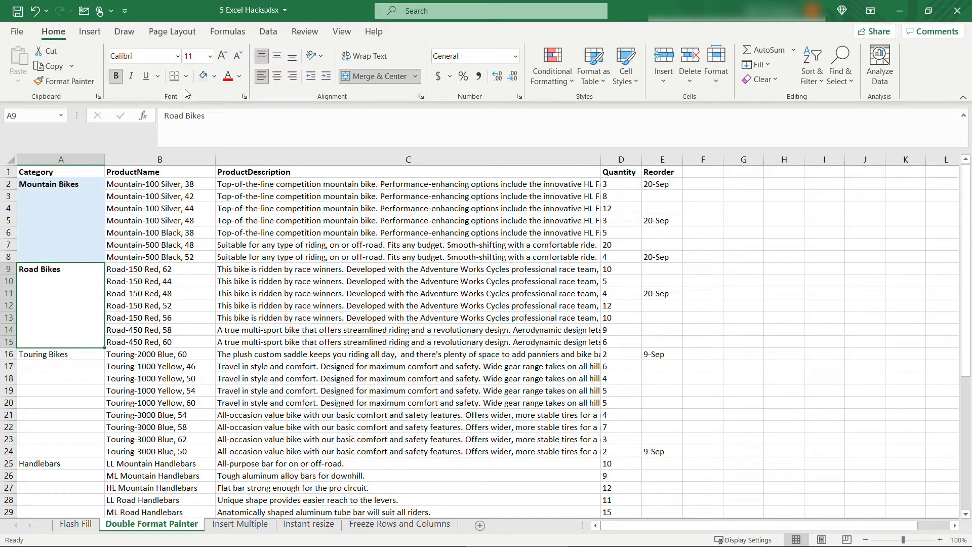
left_click(215, 77)
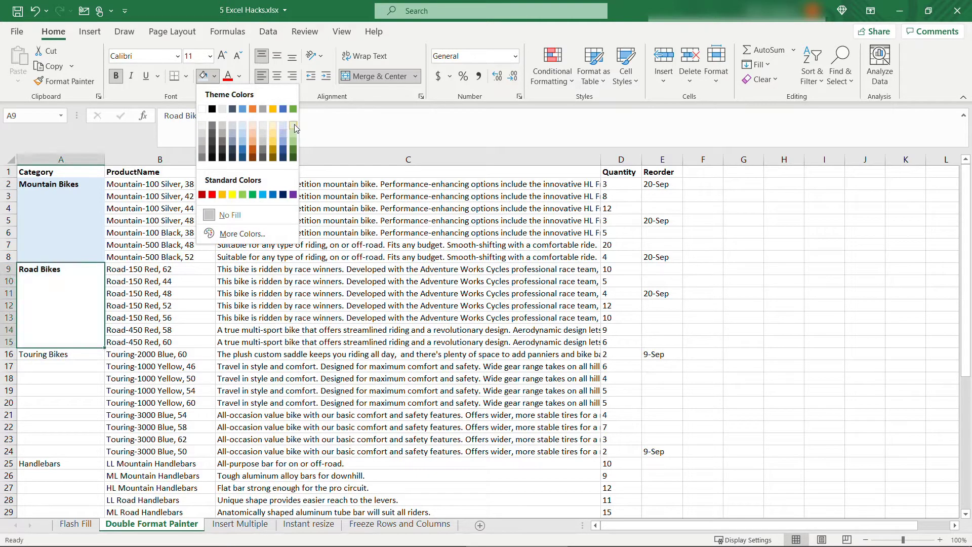
left_click(293, 126)
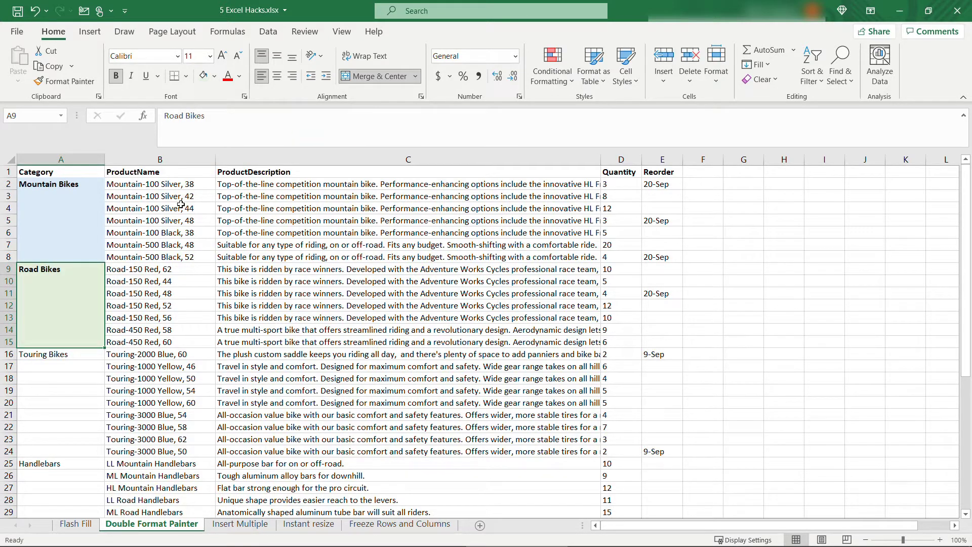
left_click(78, 215)
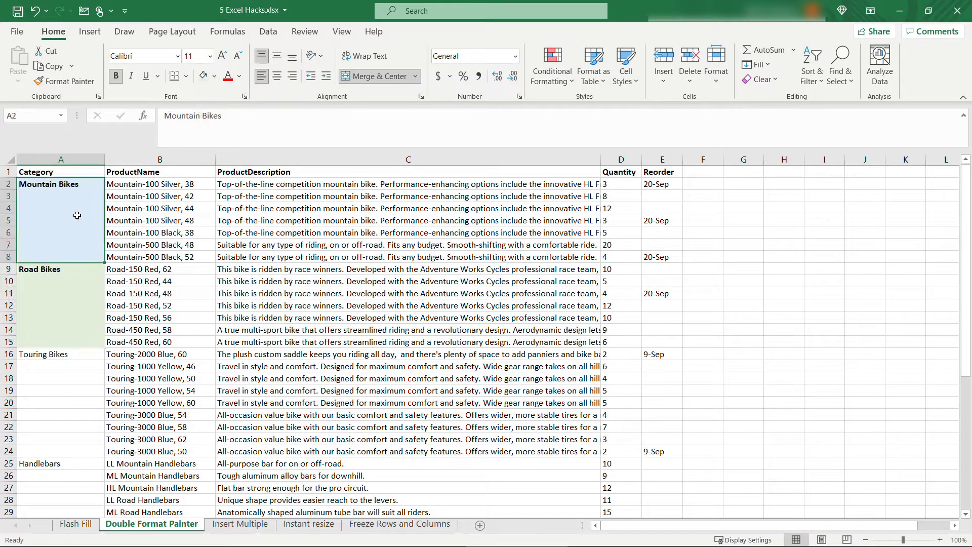
left_click(55, 361)
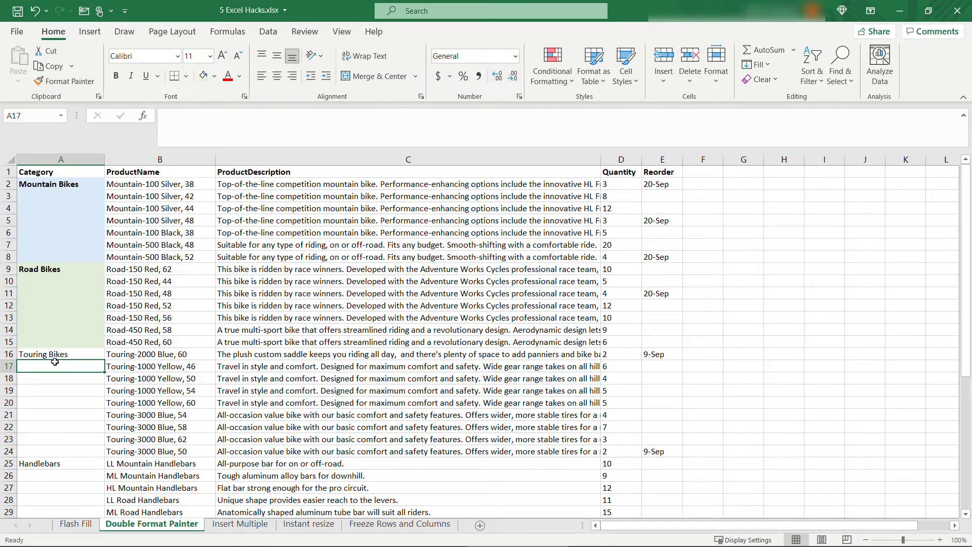
left_click(65, 199)
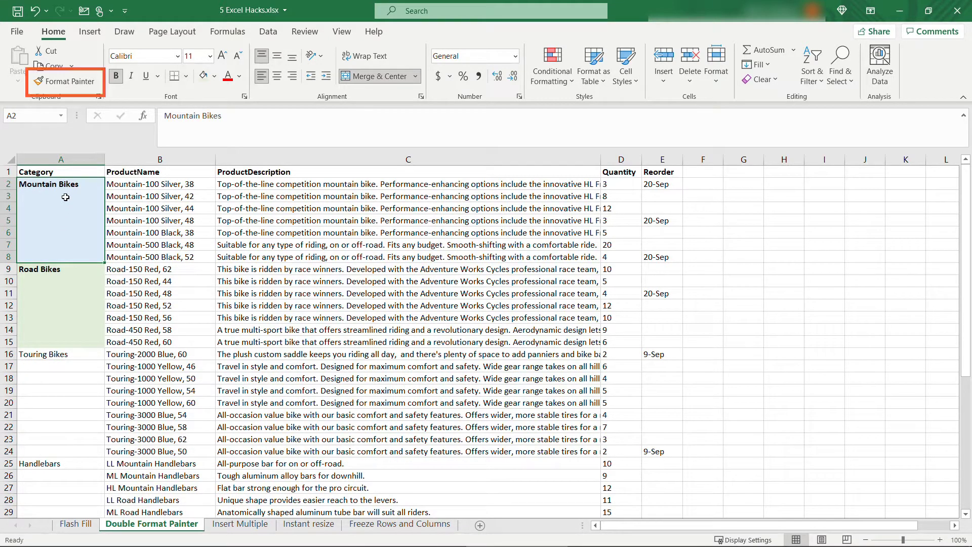
double_click(78, 89)
left_click_drag(71, 354, 77, 446)
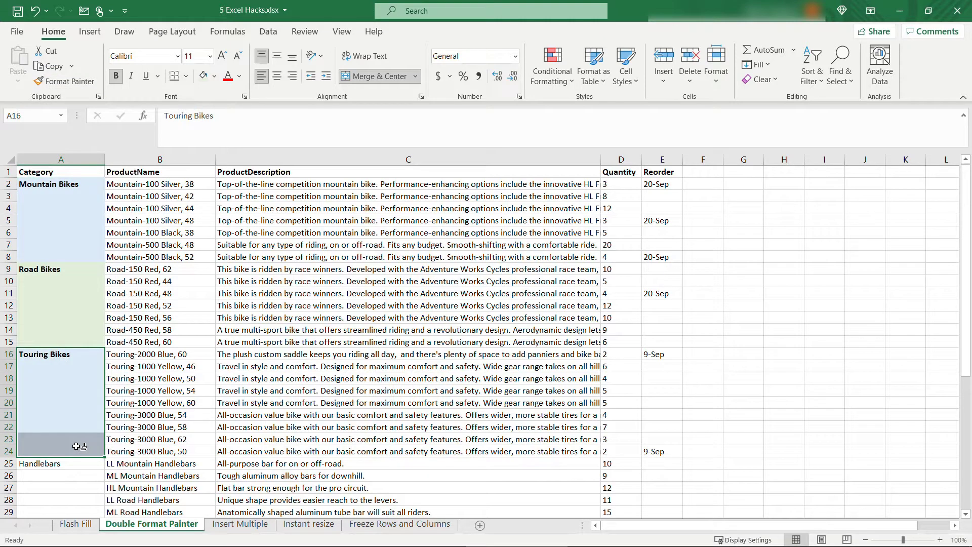
key("ctrl+z")
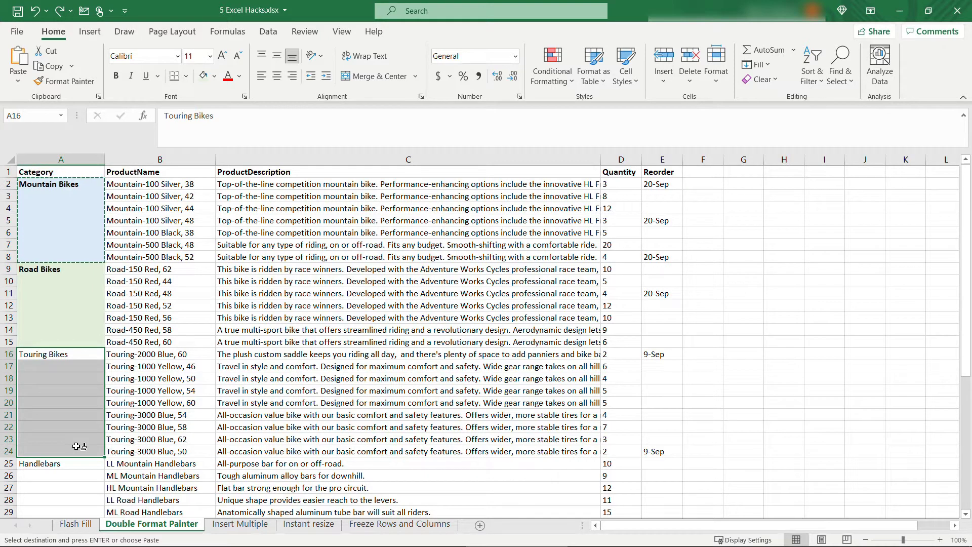
left_click(85, 184)
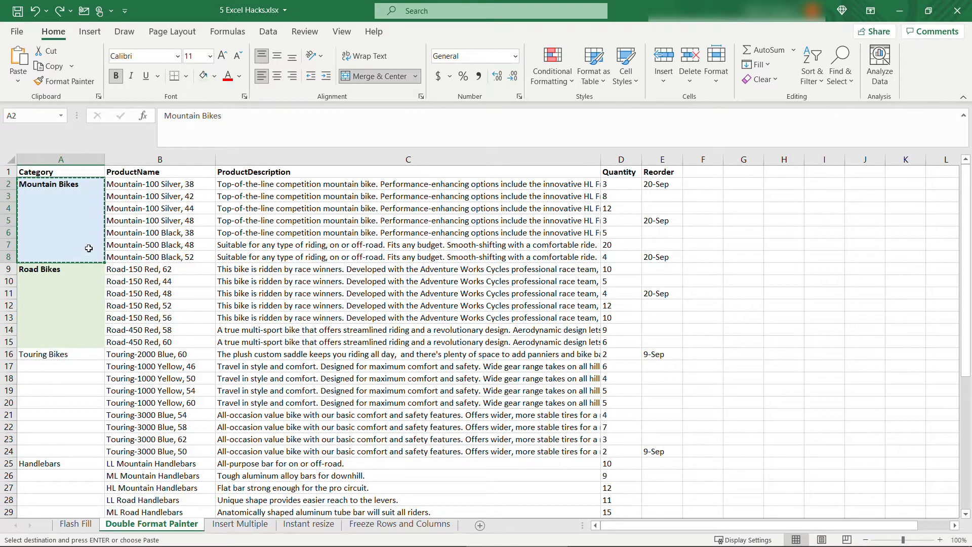
Paint the blue Mountain Bikes format onto Touring Bikes, Brackets and Heatsets.
double_click(71, 83)
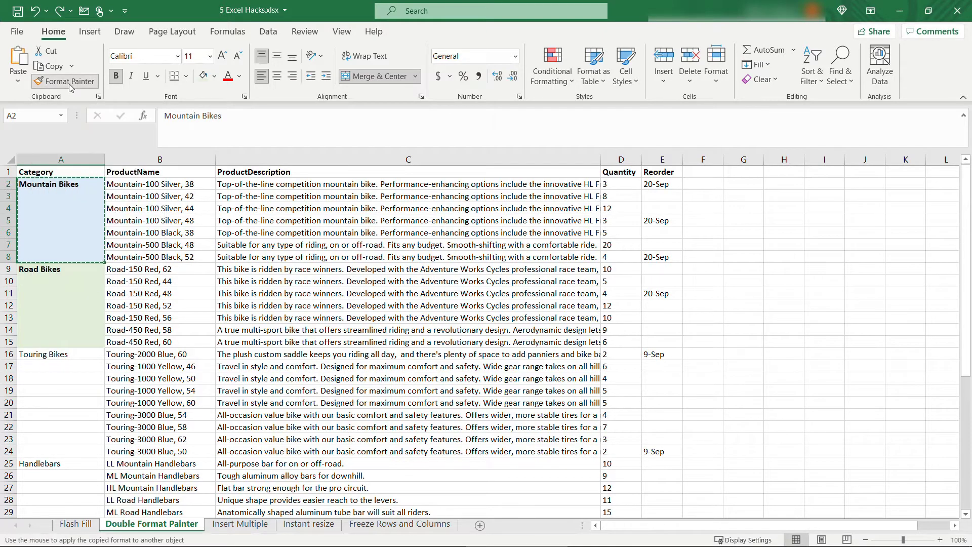
mouse_move(76, 354)
left_mouse_down()
mouse_move(64, 461)
mouse_move(59, 455)
left_mouse_up()
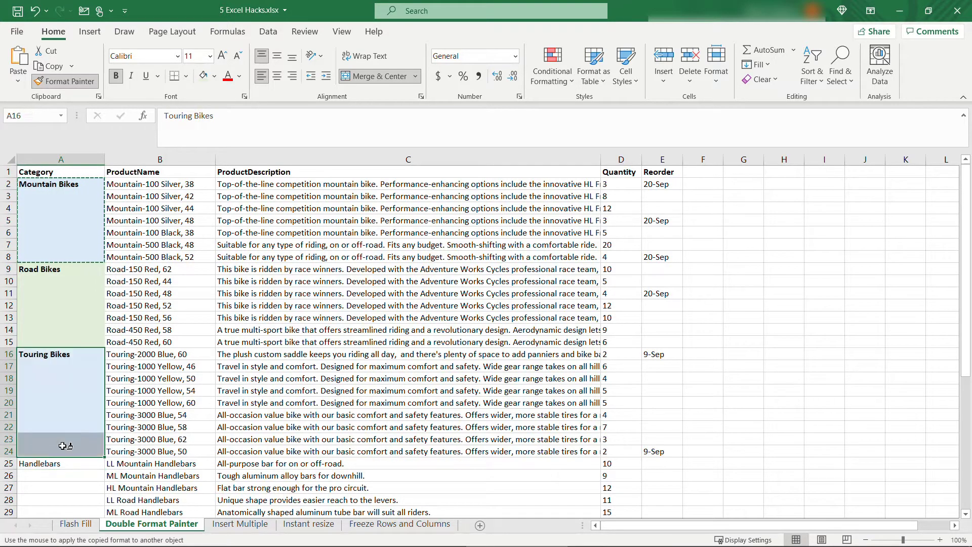
scroll(72, 430, "down", 5)
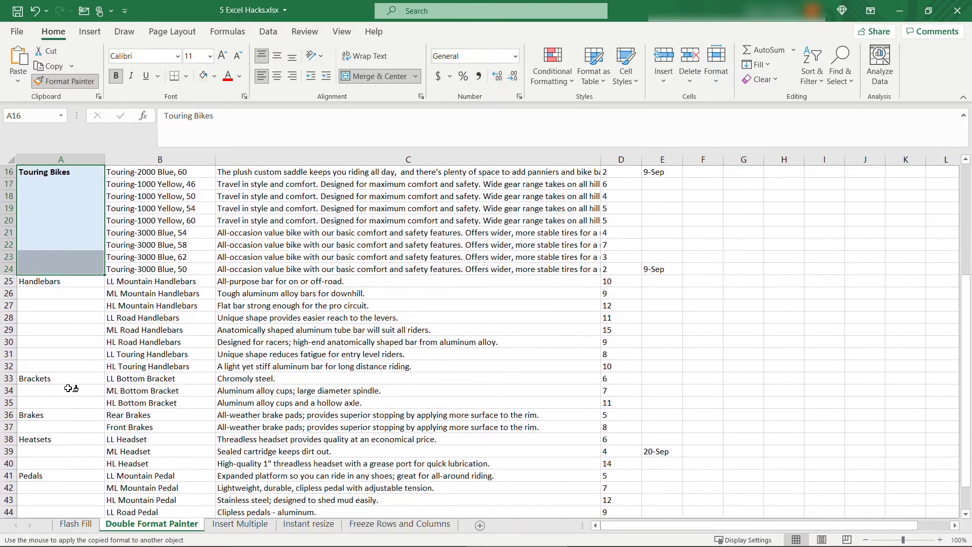
left_click_drag(67, 379, 71, 401)
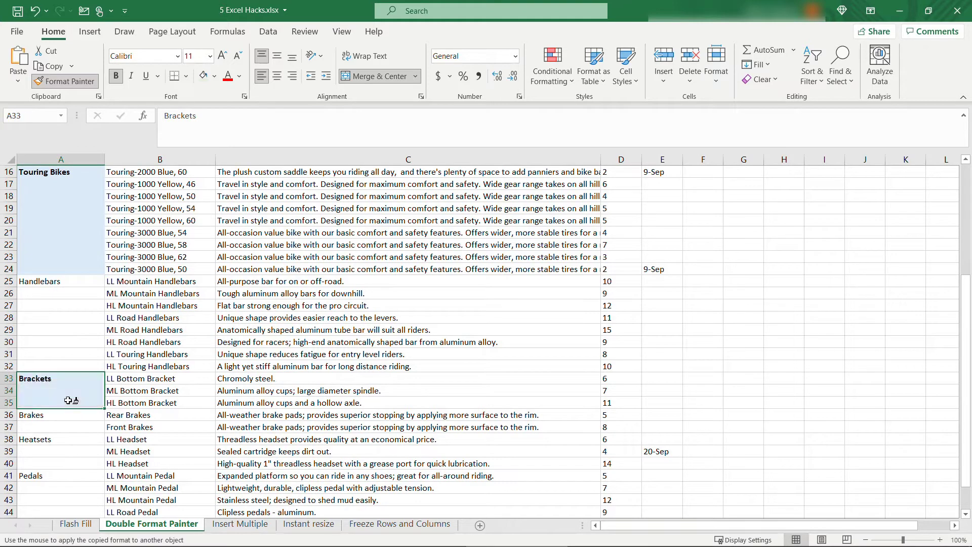
left_click_drag(56, 440, 56, 466)
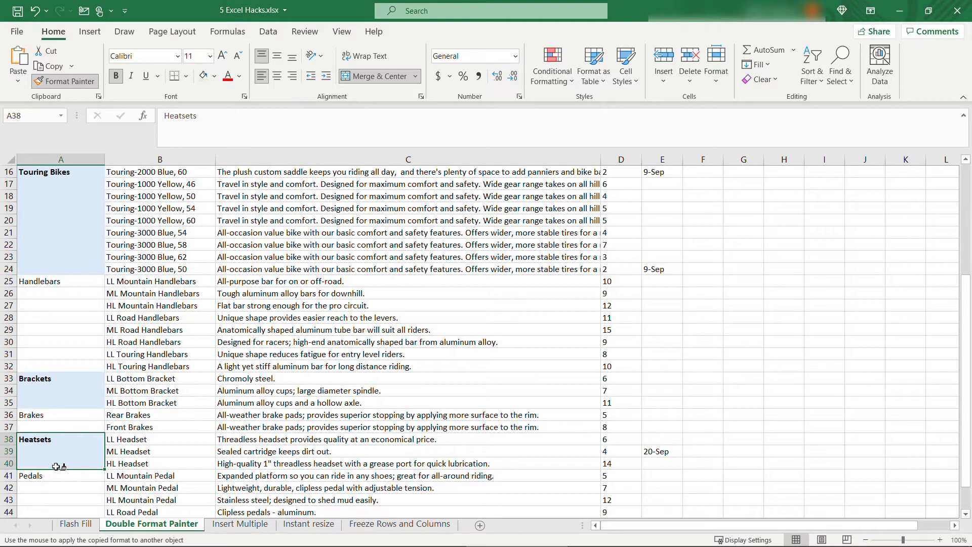
scroll(57, 466, "down", 3)
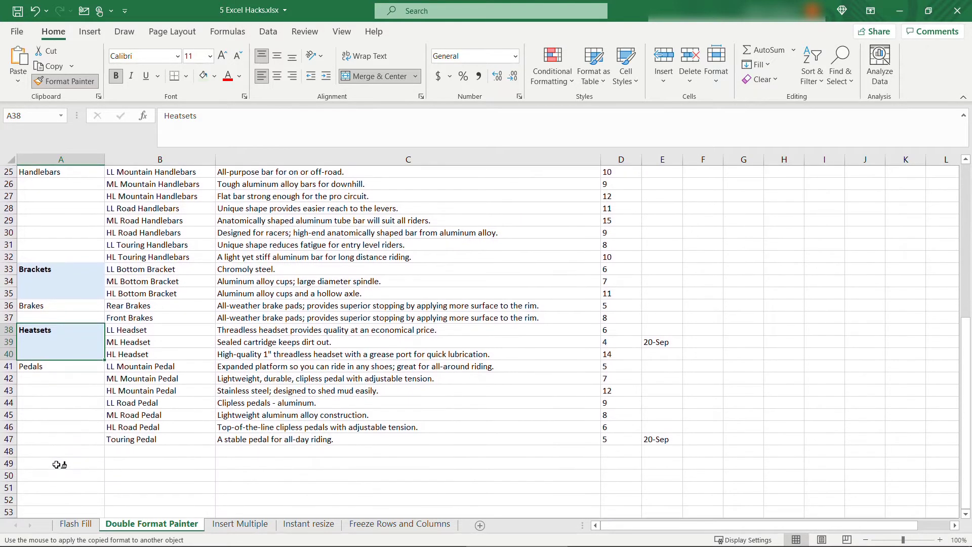
scroll(56, 464, "up", 8)
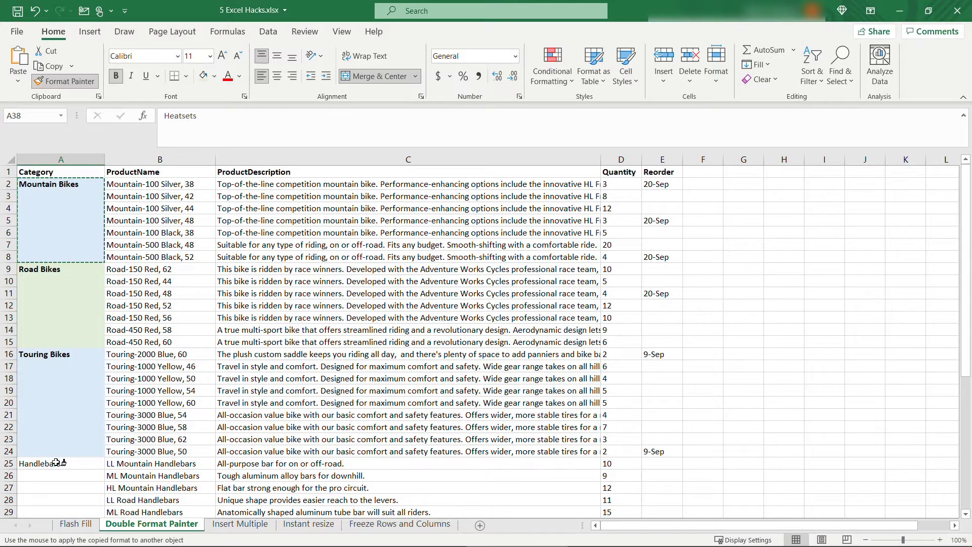
scroll(57, 462, "down", 8)
key("Escape")
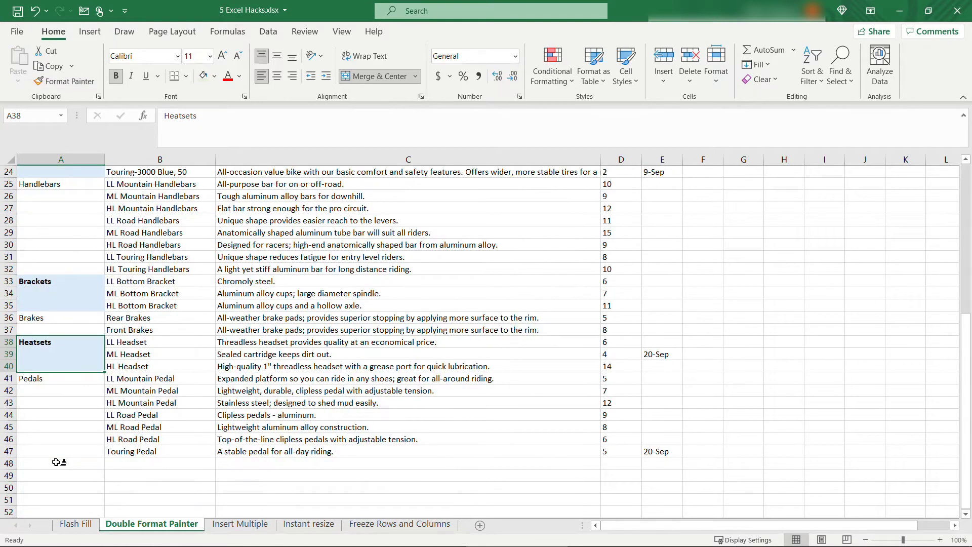
scroll(56, 463, "up", 7)
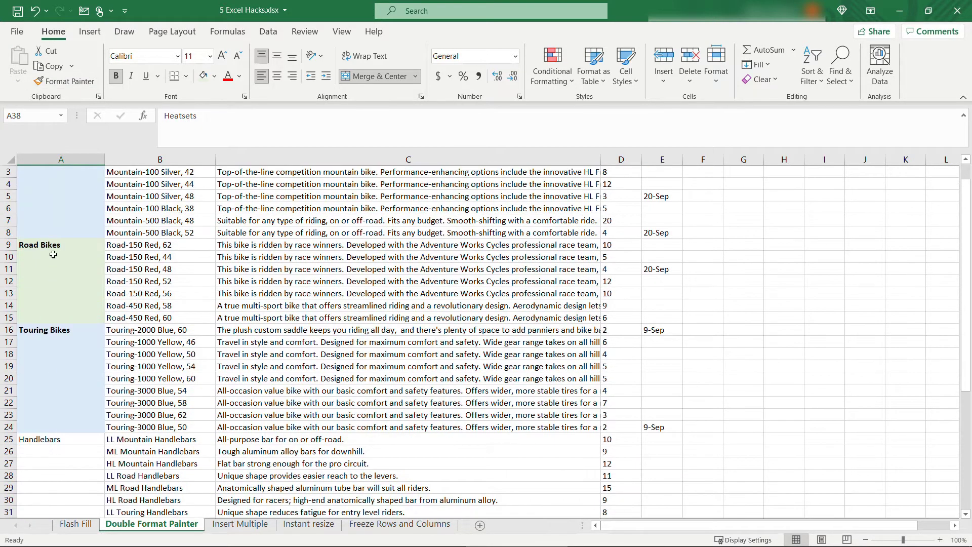
Paint the green Road Bikes format onto Handlebars, Brakes and Pedals.
left_click(46, 242)
double_click(67, 83)
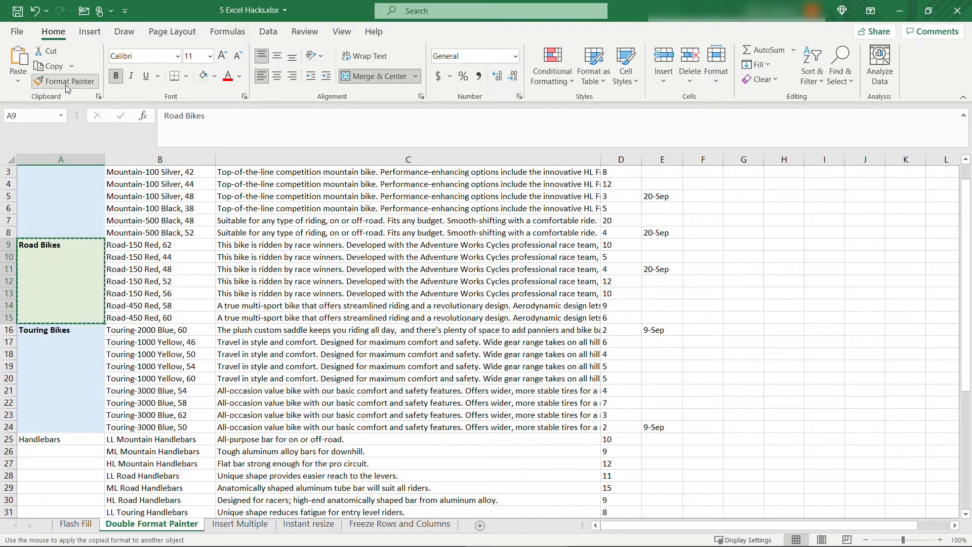
scroll(53, 304, "down", 5)
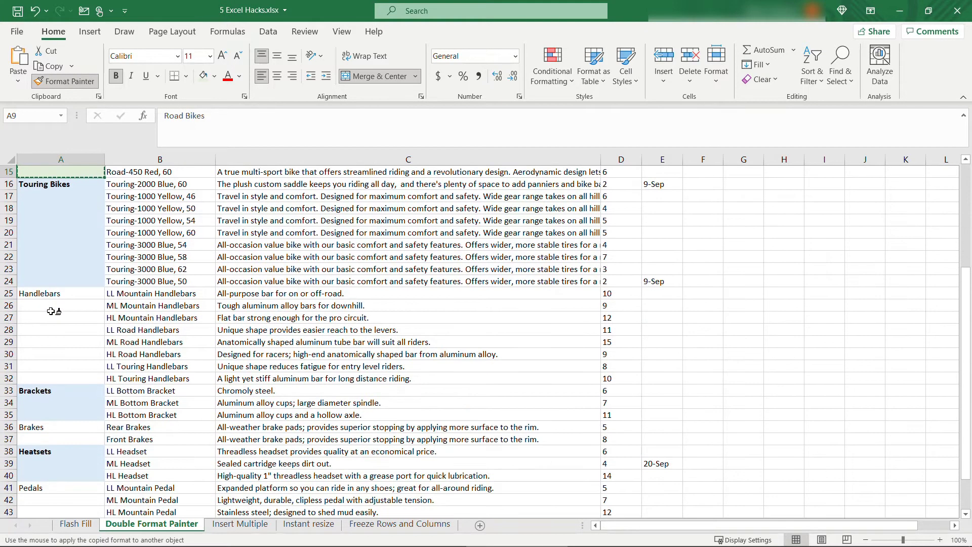
left_click_drag(60, 260, 66, 343)
left_click_drag(66, 390, 66, 402)
mouse_move(67, 451)
left_mouse_down()
mouse_move(66, 519)
mouse_move(61, 502)
left_mouse_up()
scroll(56, 481, "up", 6)
key("Escape")
scroll(48, 463, "down", 9)
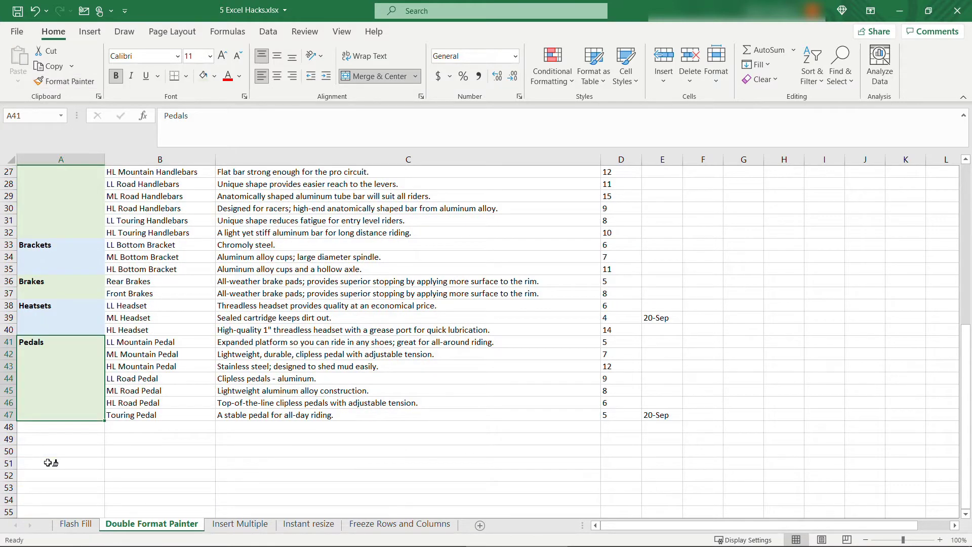
scroll(48, 463, "up", 9)
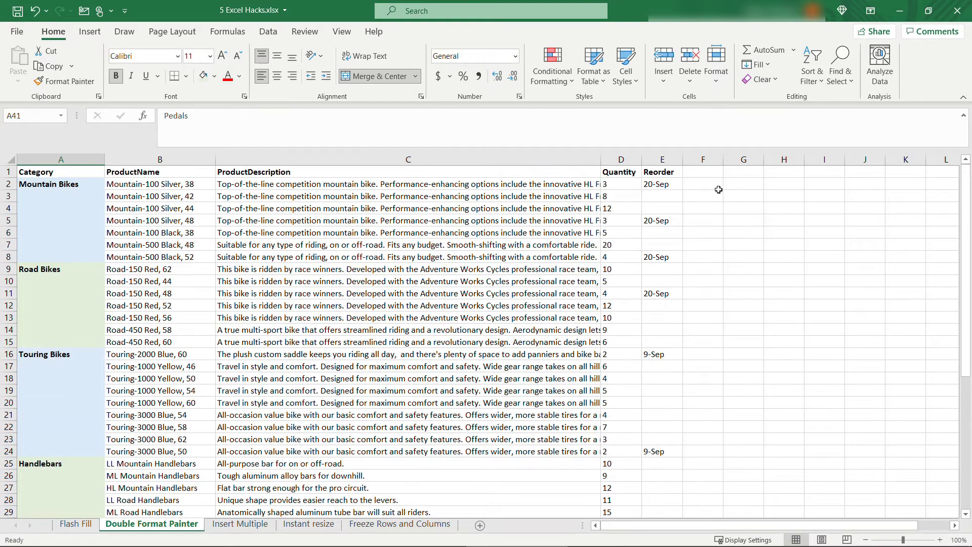
Give cell E2 the 3/14/12 Date format so it reads 9/20/21.
left_click(671, 184)
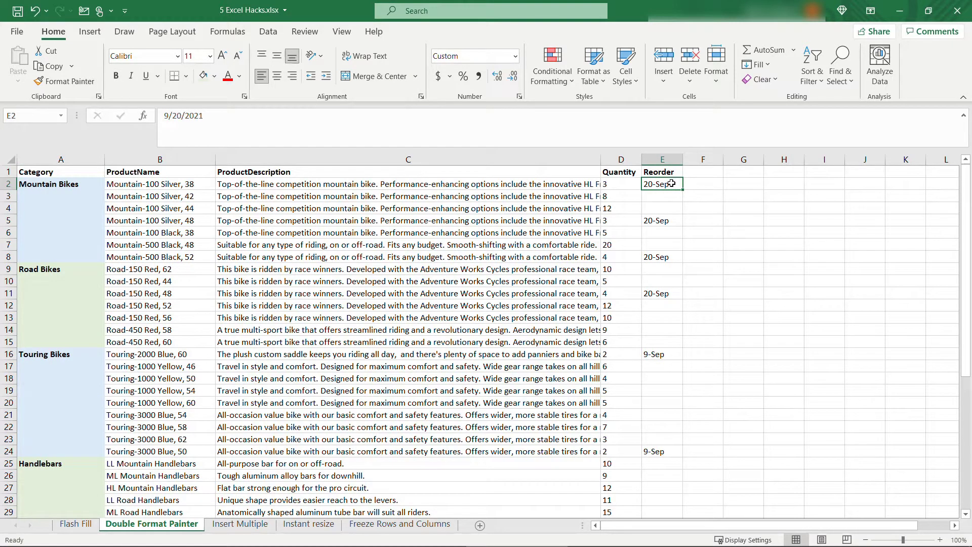
right_click(671, 183)
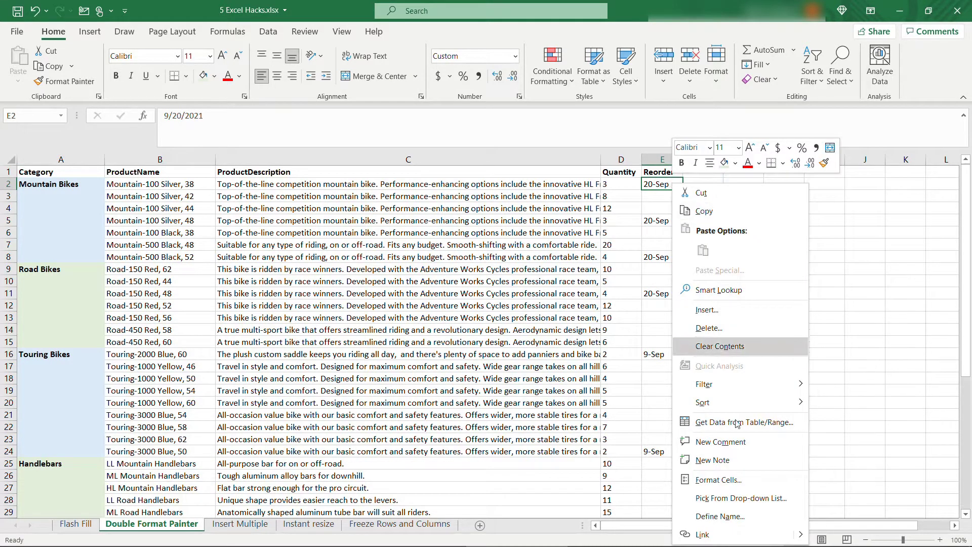
left_click(757, 478)
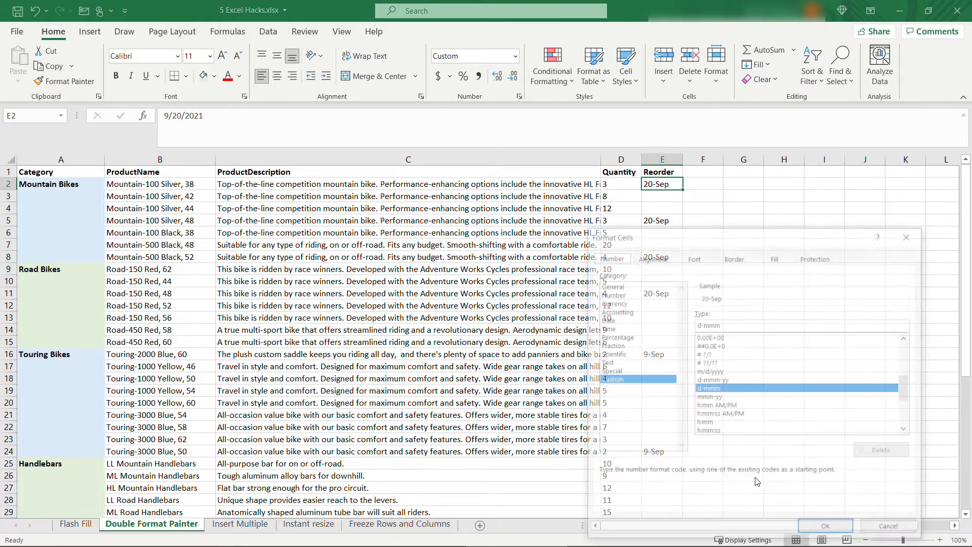
left_click(623, 321)
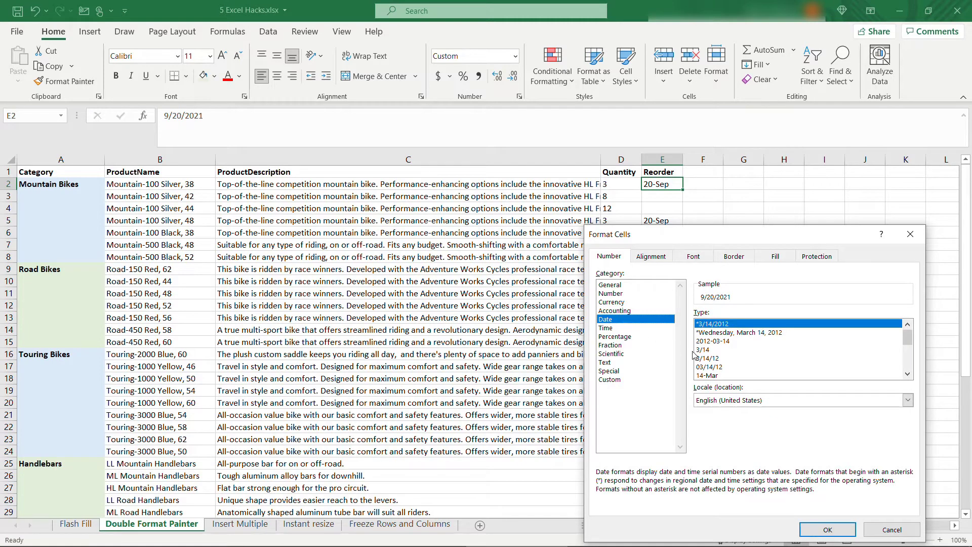
left_click(733, 360)
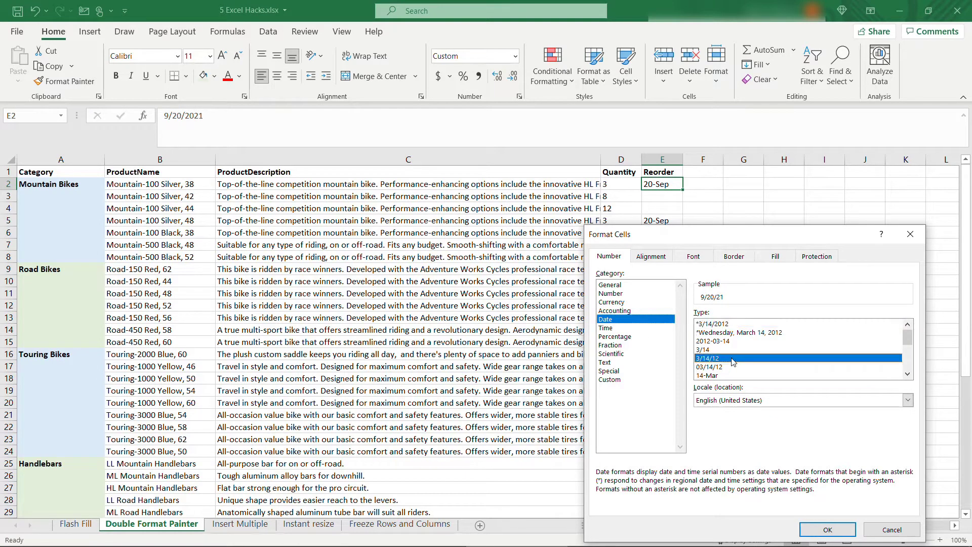
left_click(827, 529)
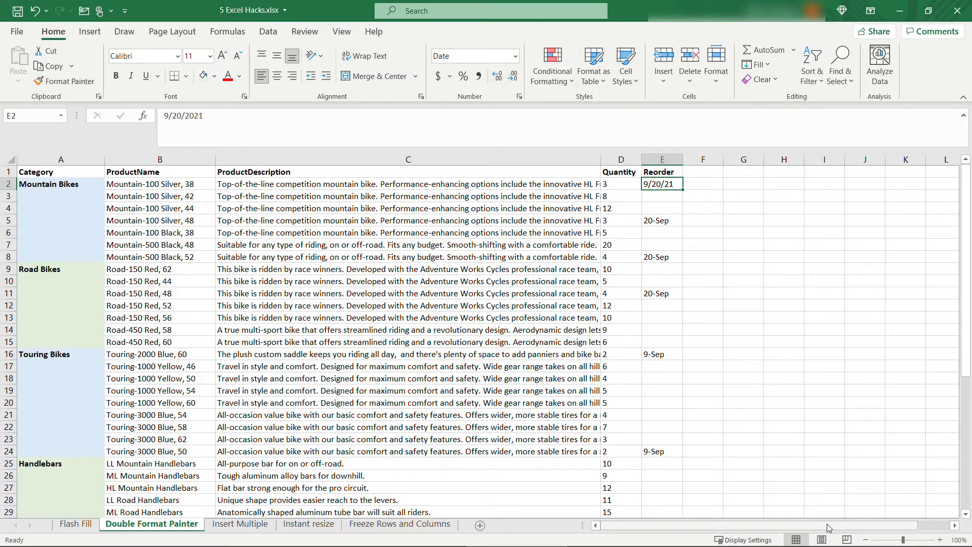
Copy E2's date format onto Reorder cells E5, E8, E11, E16, E24, E39 and E47.
double_click(74, 84)
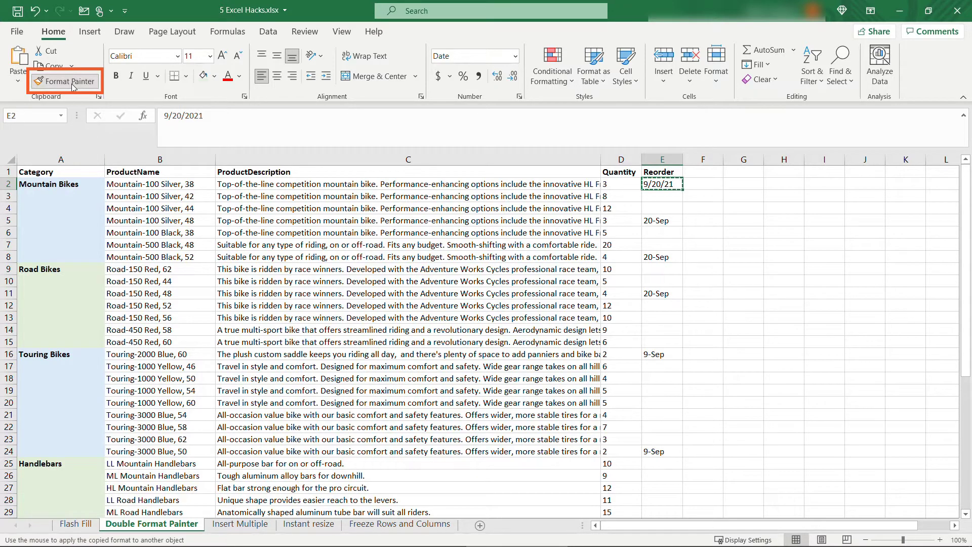
left_click(671, 222)
left_click(676, 257)
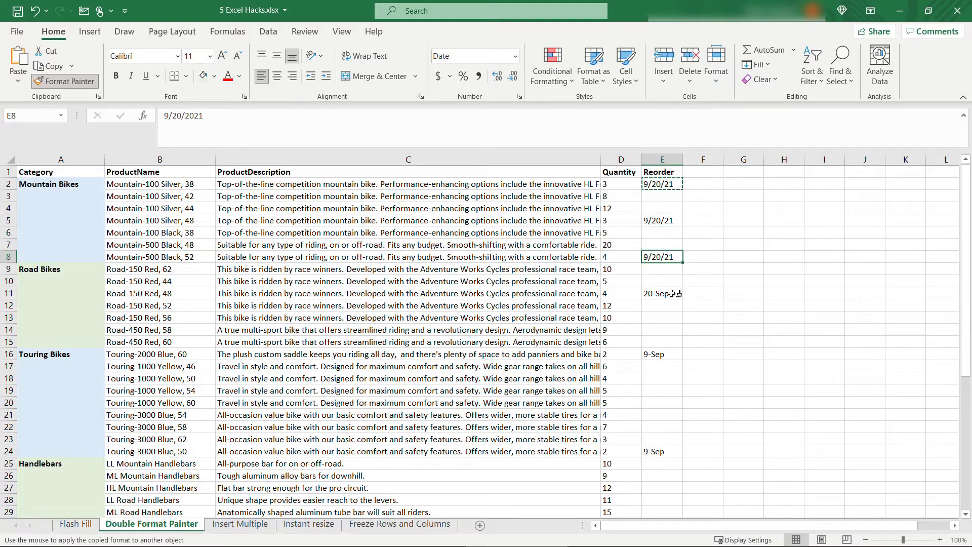
left_click(676, 292)
left_click(678, 354)
left_click(678, 452)
scroll(683, 448, "down", 6)
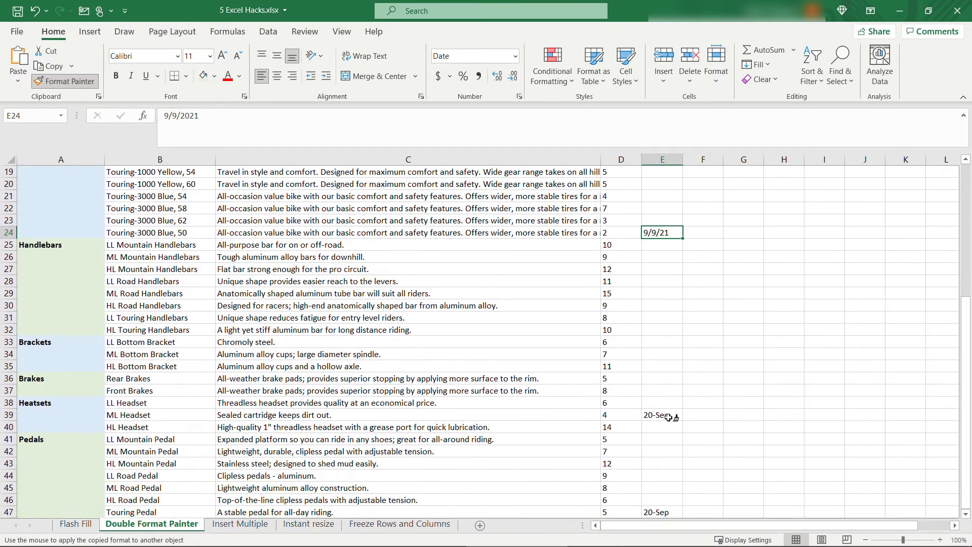
left_click(672, 414)
scroll(673, 436, "down", 1)
left_click(667, 478)
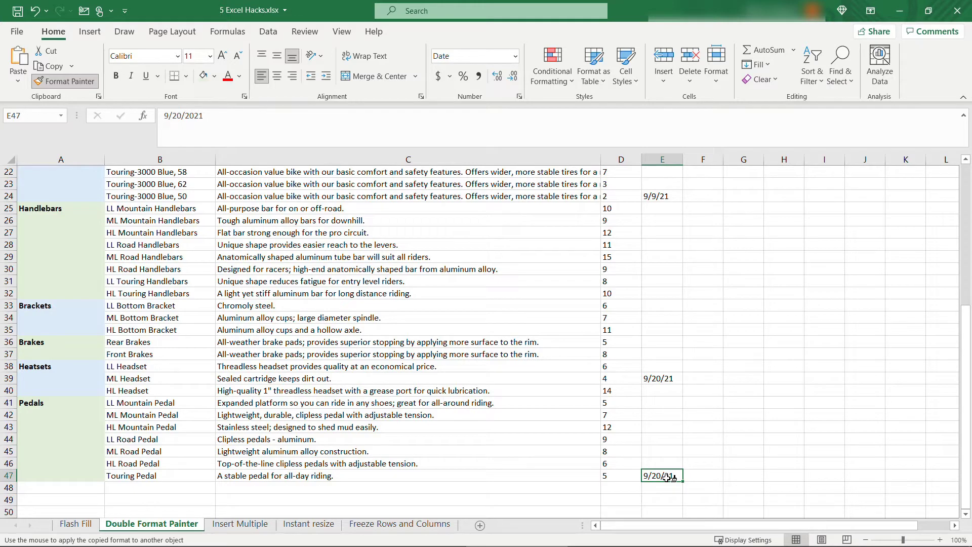
key("Escape")
left_click(231, 525)
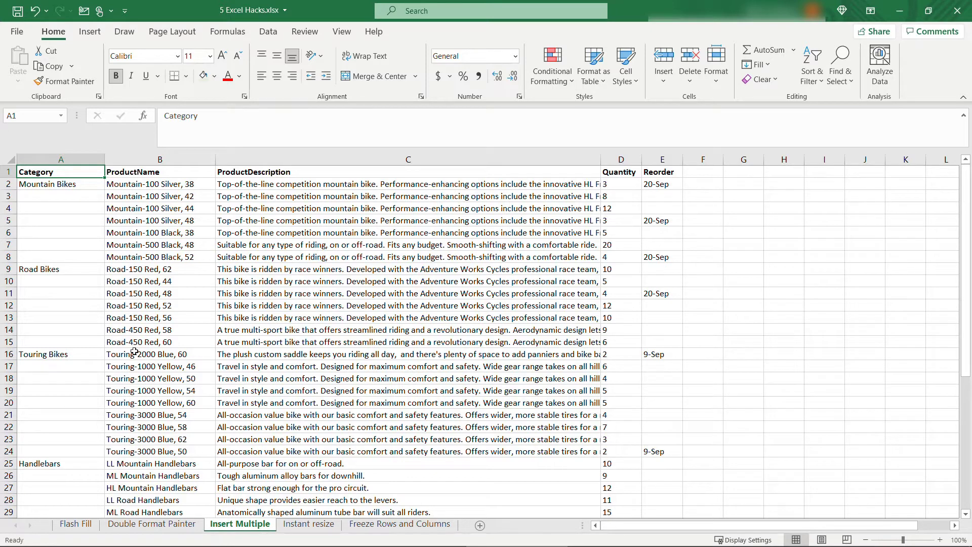
left_click(4, 269)
right_click(4, 268)
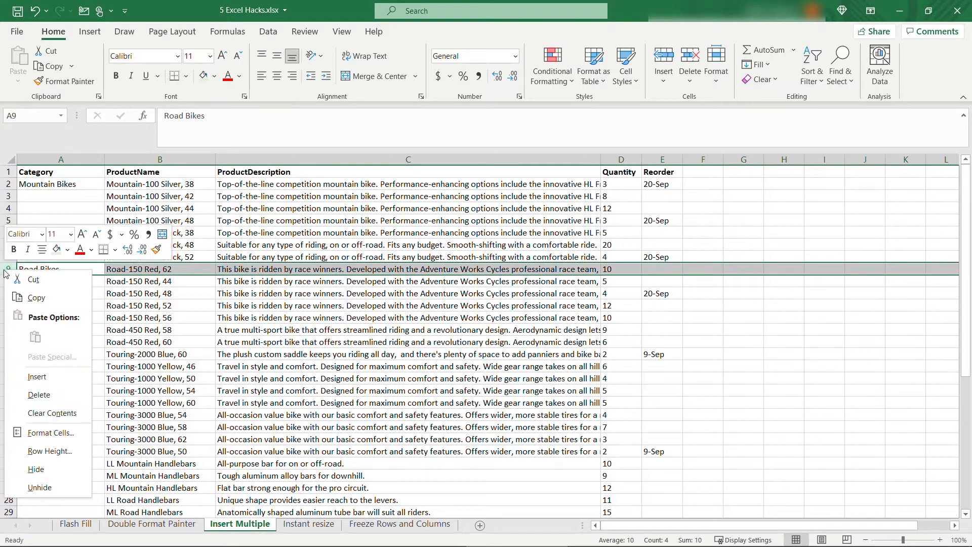
left_click(49, 382)
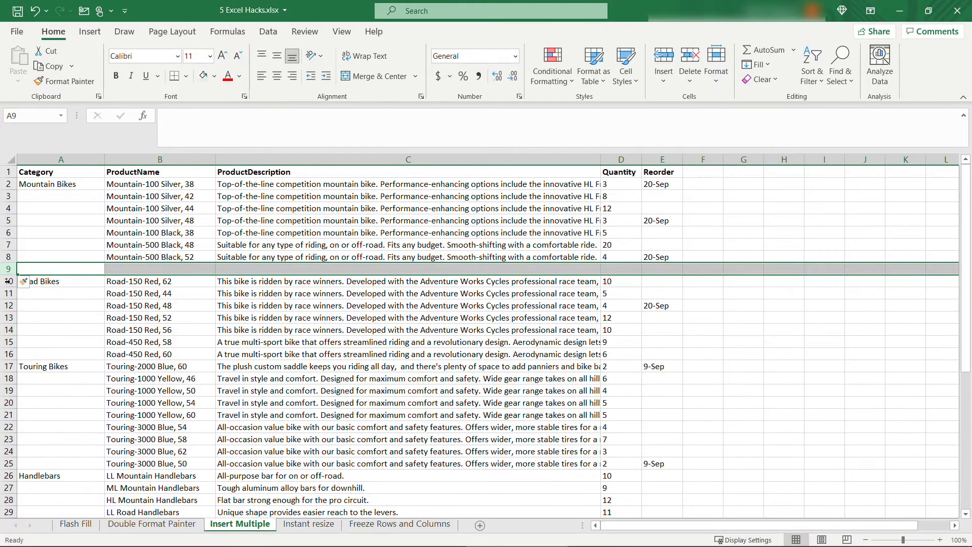
right_click(8, 269)
left_click(43, 380)
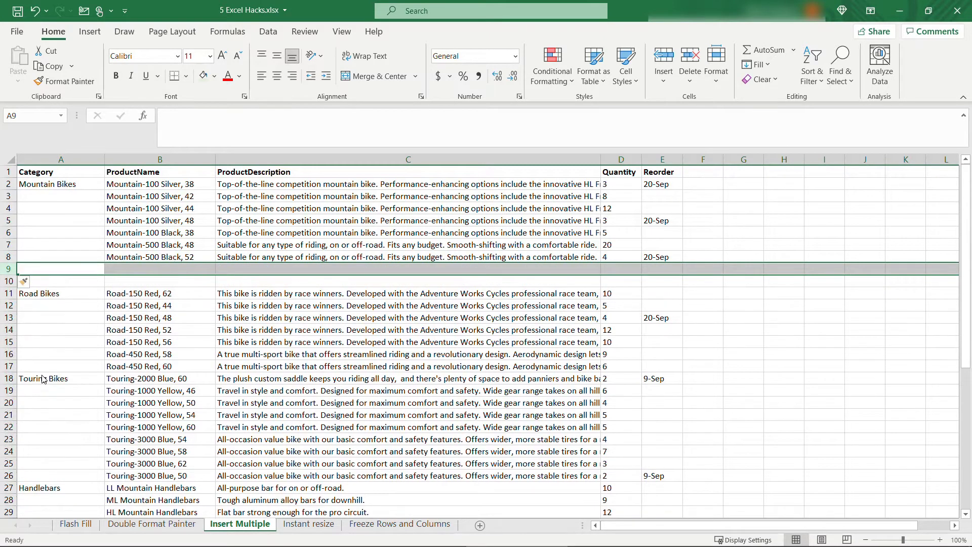
key("ctrl+z")
key("ctrl+z")
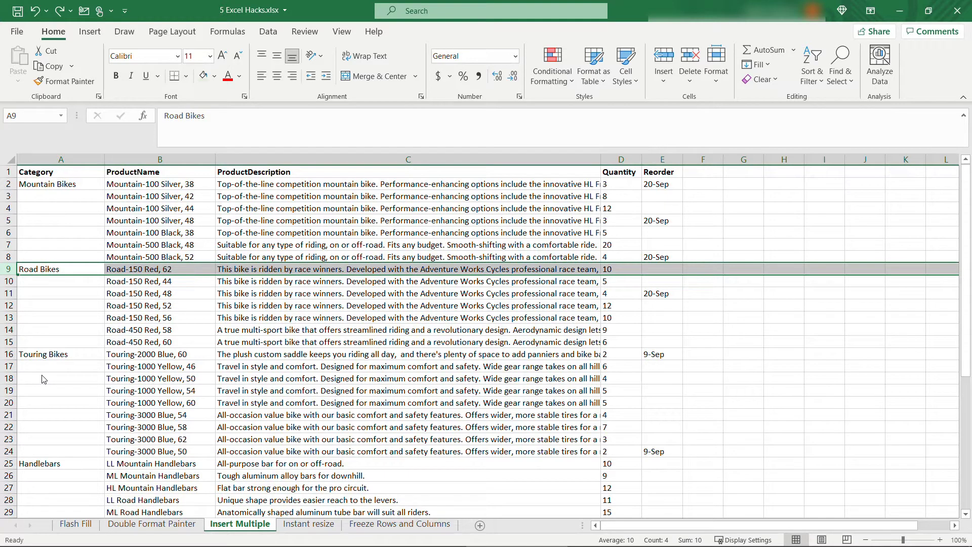
left_click(5, 269)
left_click_drag(5, 269, 27, 381)
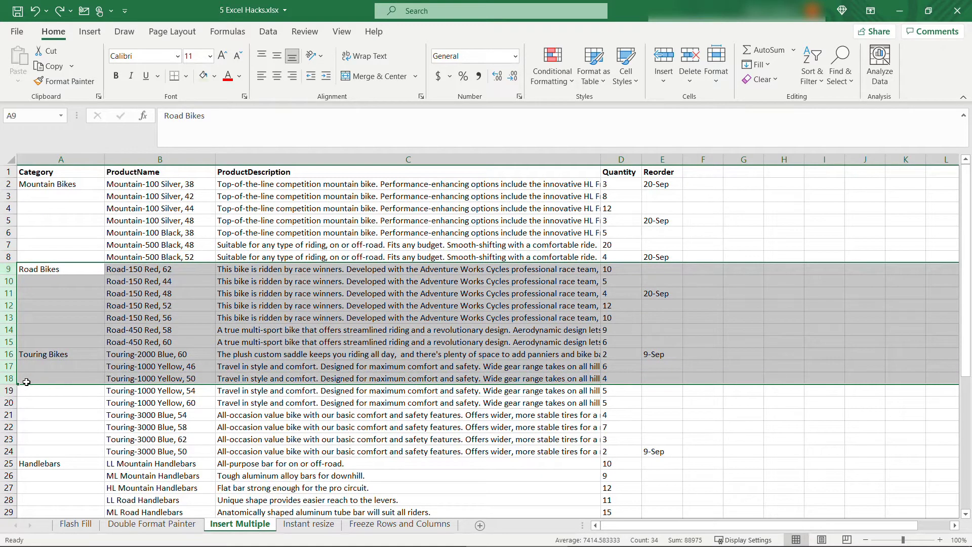
right_click(15, 309)
left_click(55, 417)
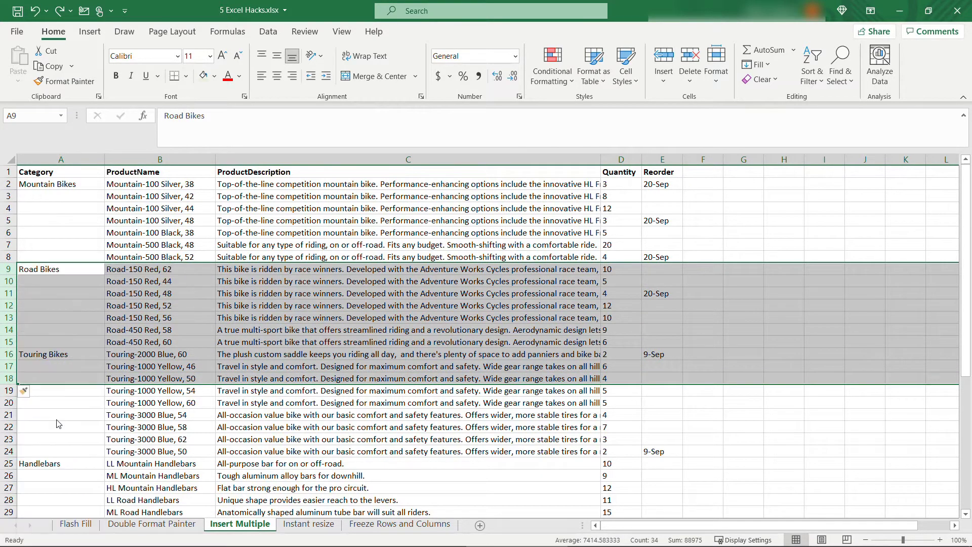
left_click(60, 372)
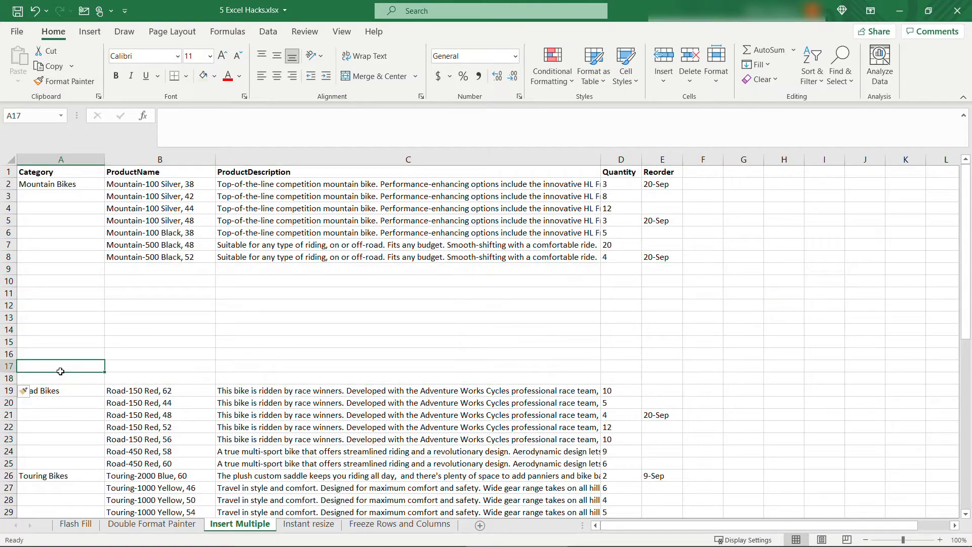
key("ctrl+z")
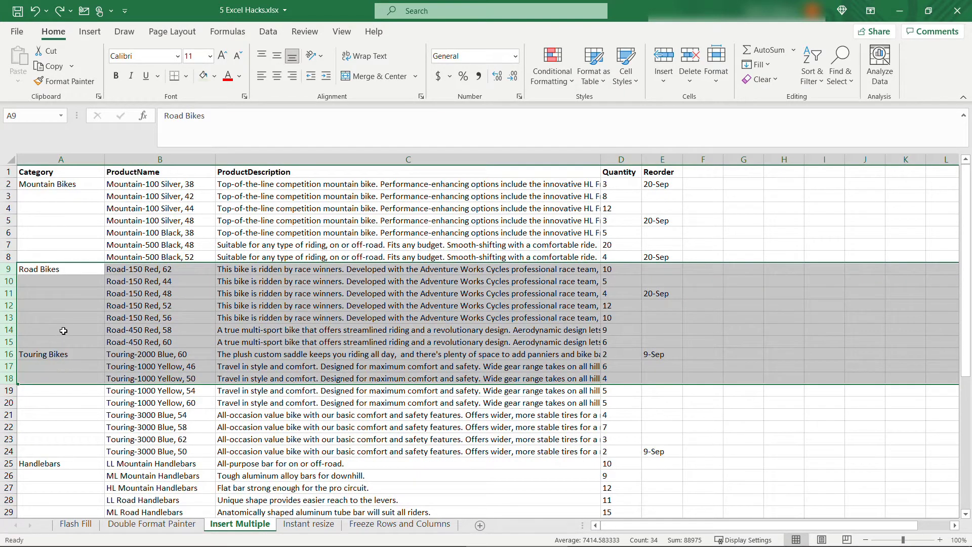
left_click(63, 331)
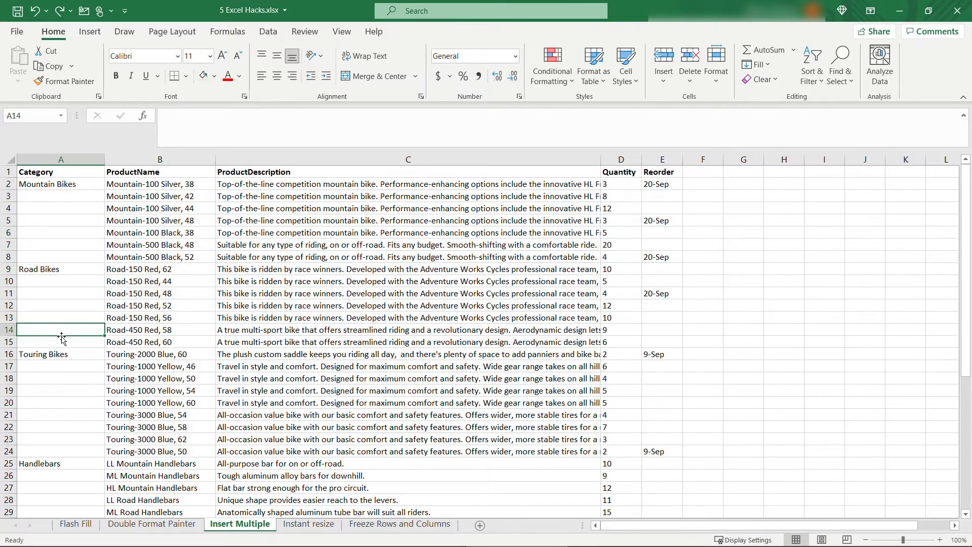
left_click(246, 159)
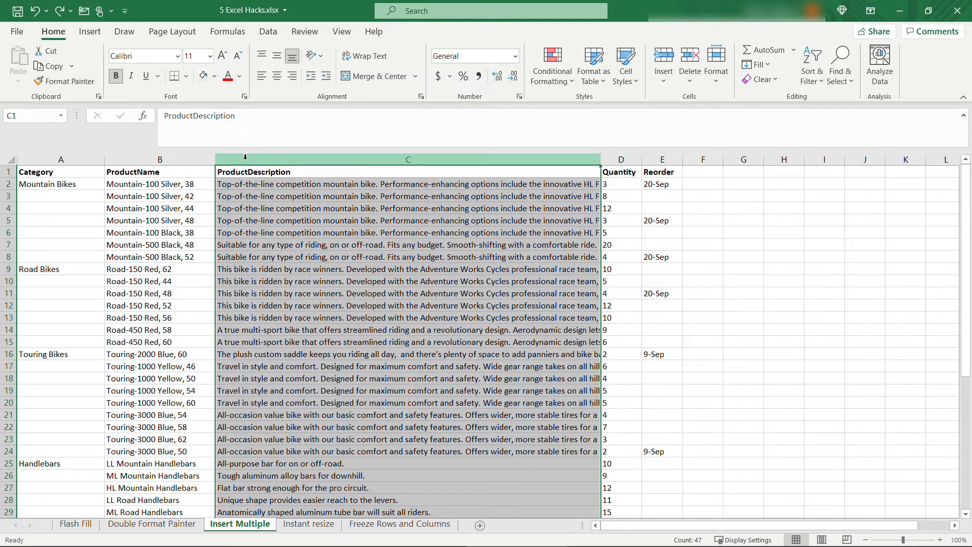
right_click(246, 157)
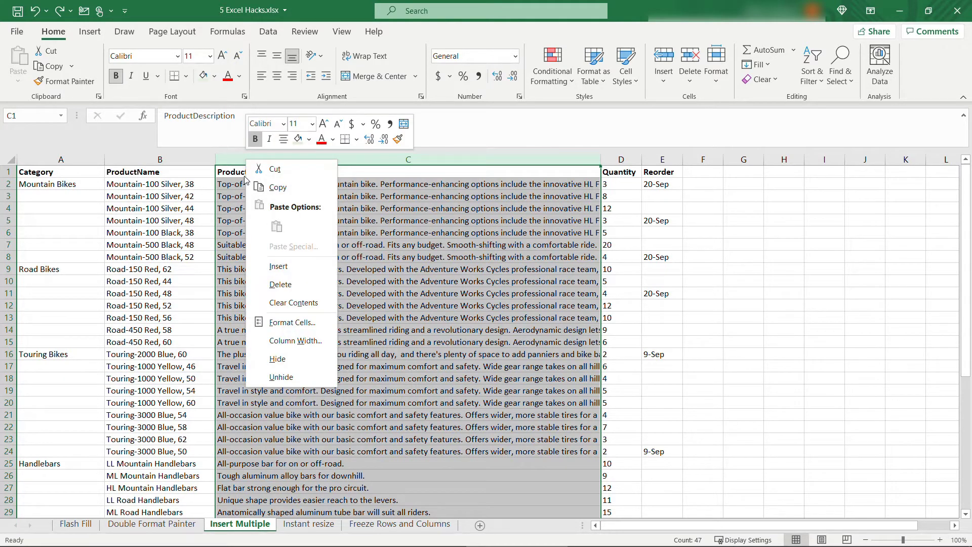
left_click(239, 159)
left_click_drag(239, 158, 769, 161)
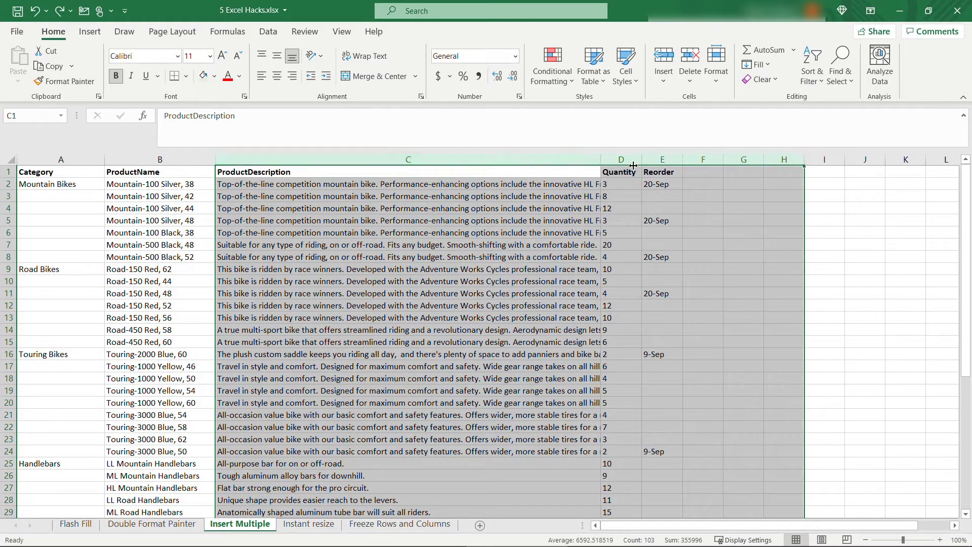
right_click(511, 160)
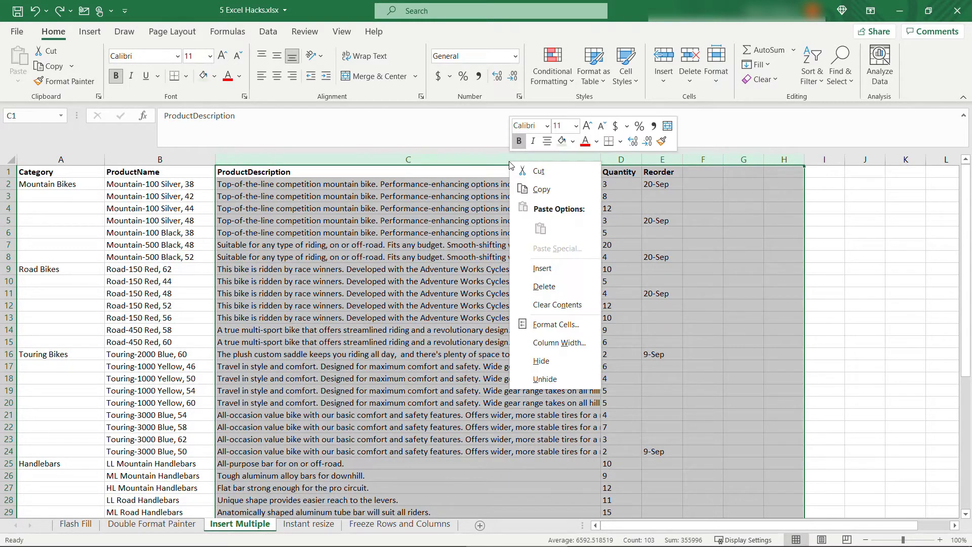
left_click(555, 269)
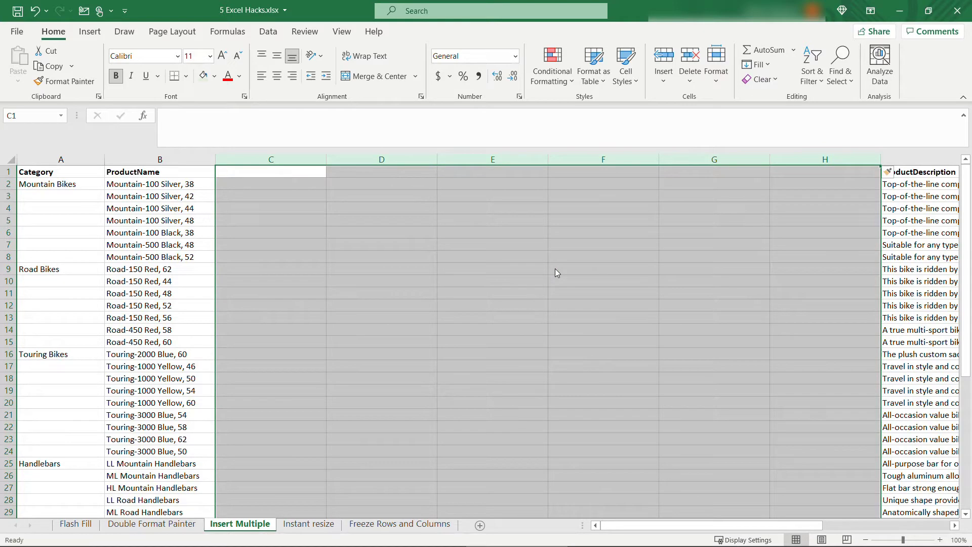
key("ctrl+z")
left_click(196, 207)
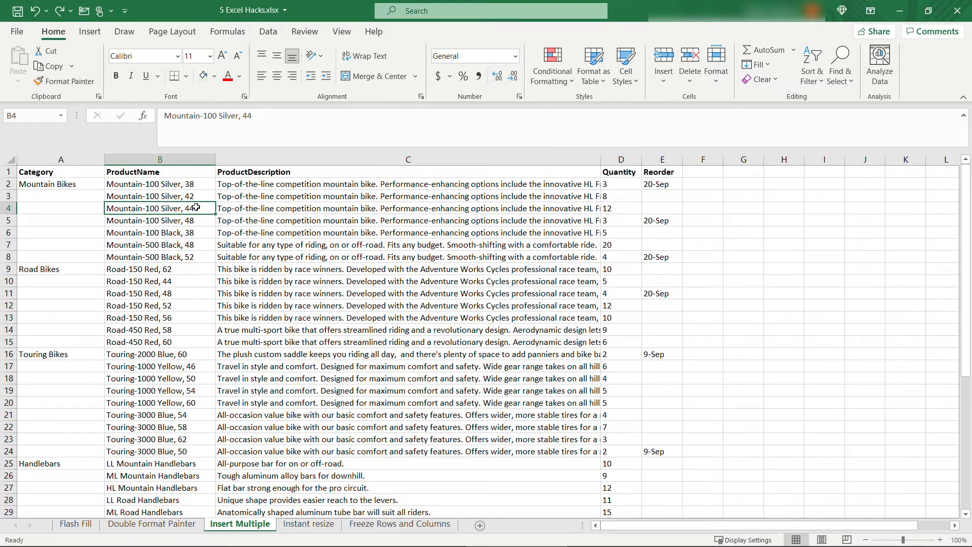
On the Instant resize sheet, widen ProductDescription column C, then drag it back narrower.
left_click(308, 524)
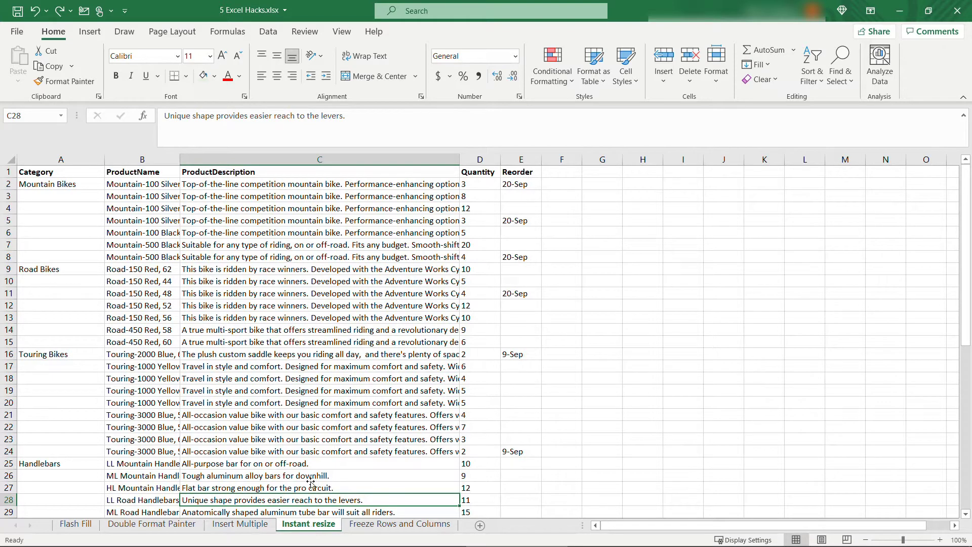
left_click(341, 174)
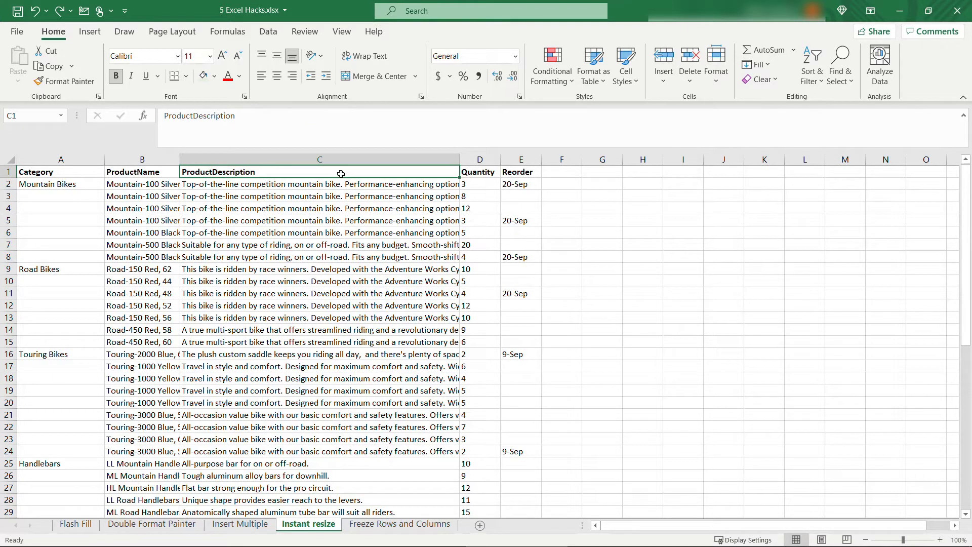
left_click_drag(460, 159, 774, 165)
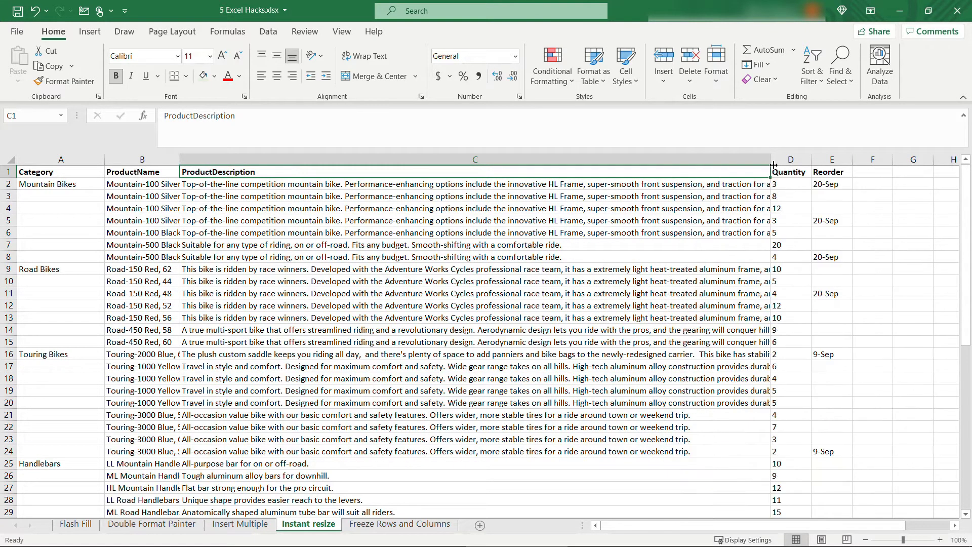
scroll(774, 220, "down", 6)
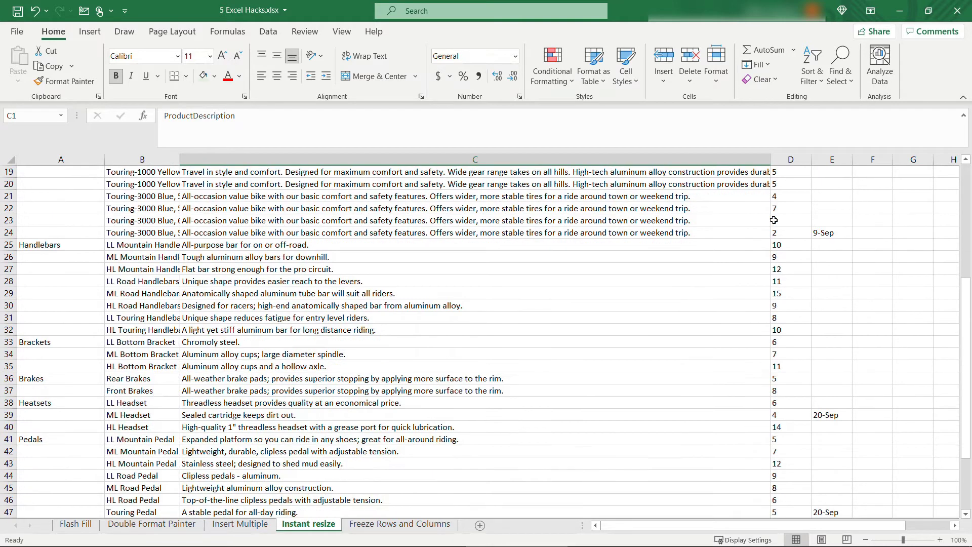
scroll(773, 220, "up", 6)
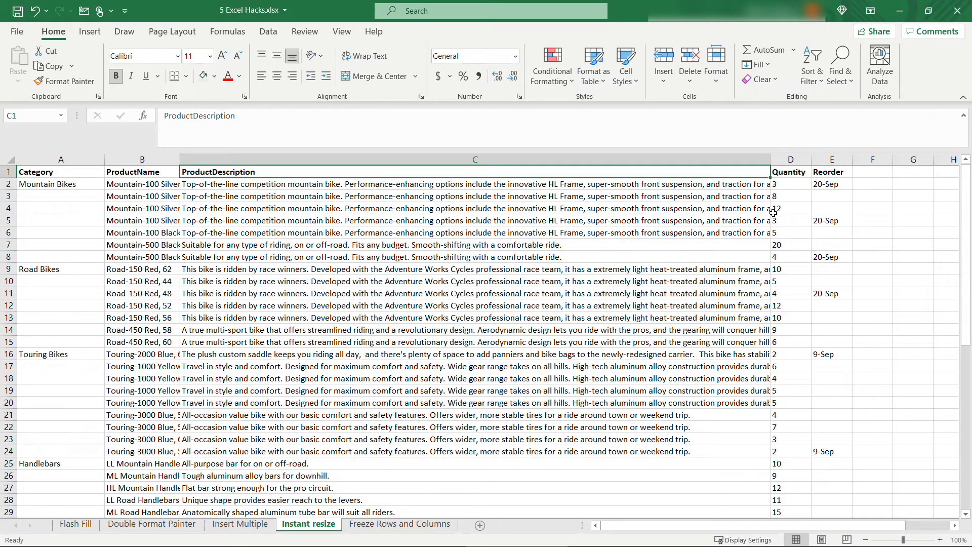
left_click_drag(771, 158, 394, 159)
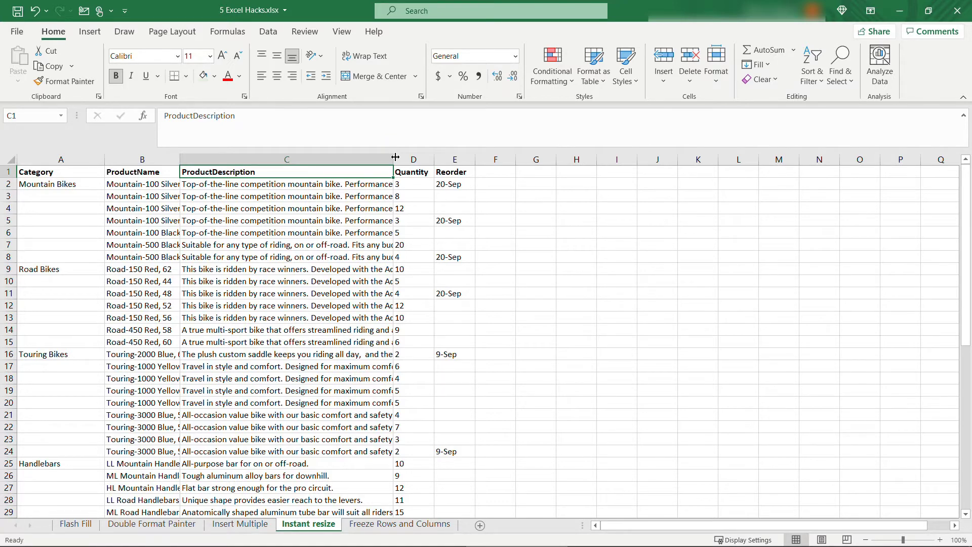
AutoFit column C to its longest description and column B to the full product names.
double_click(395, 159)
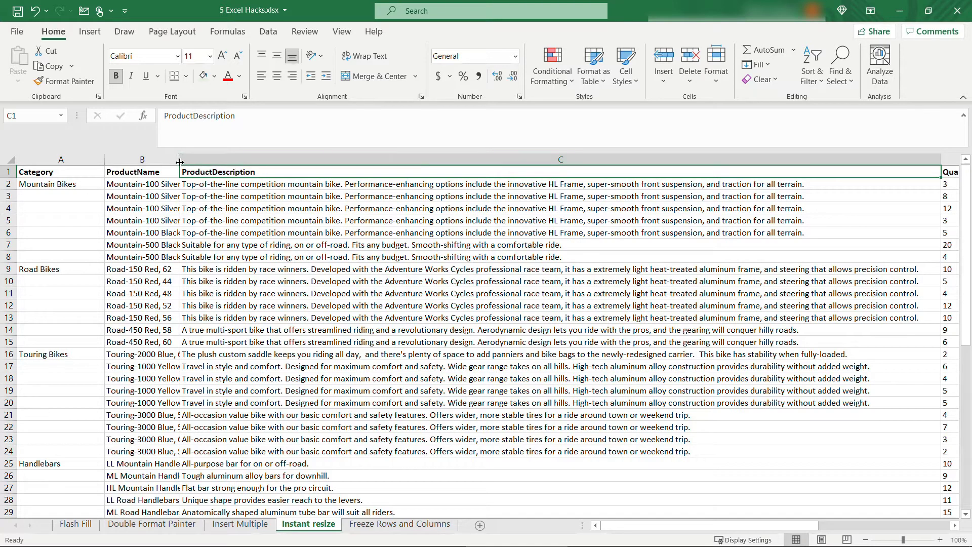
mouse_move(180, 161)
left_mouse_down()
mouse_move(210, 162)
mouse_move(185, 162)
left_mouse_up()
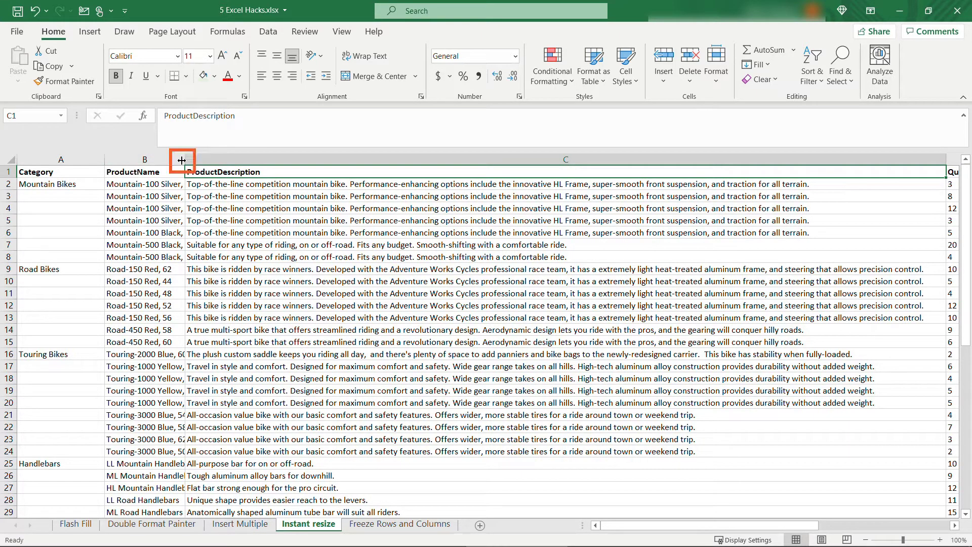
double_click(182, 160)
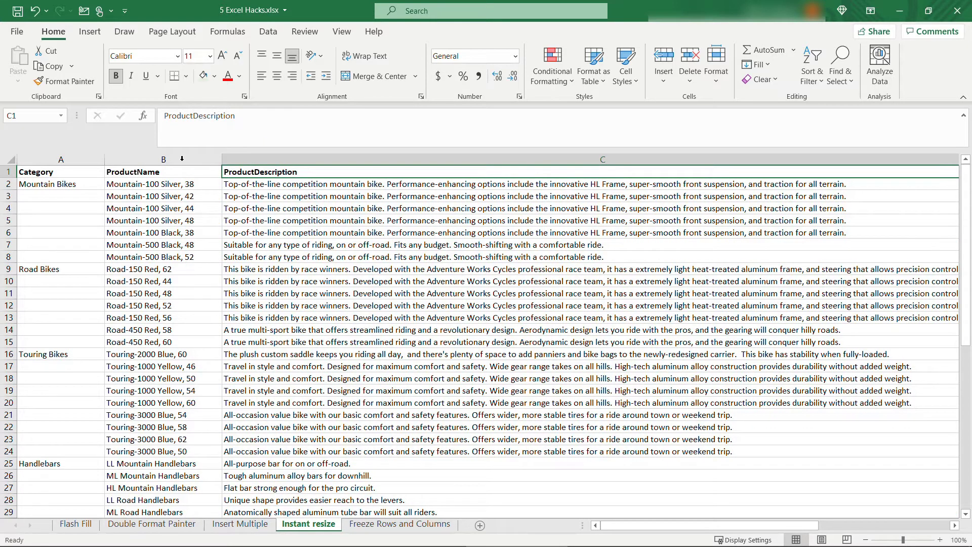
scroll(200, 288, "down", 6)
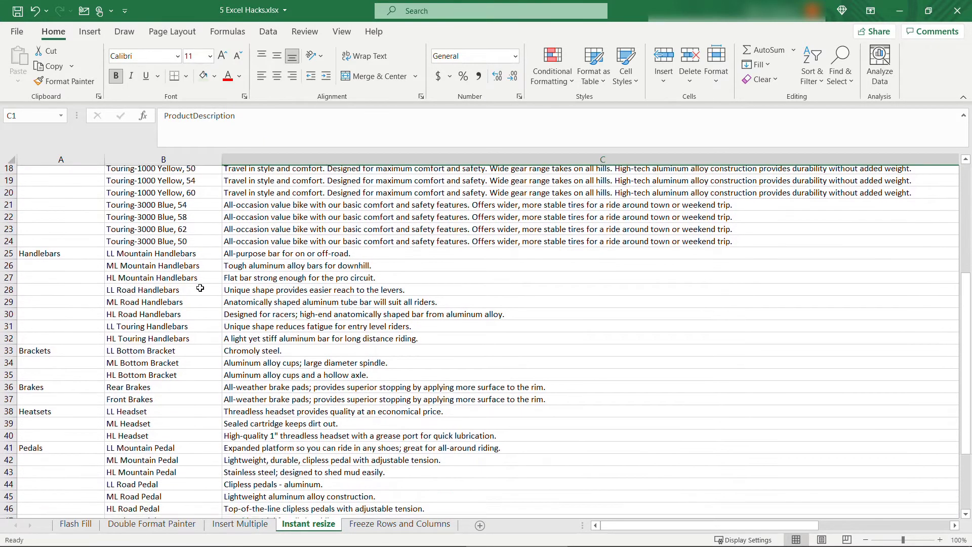
scroll(200, 288, "down", 4)
scroll(200, 287, "up", 4)
scroll(200, 288, "up", 6)
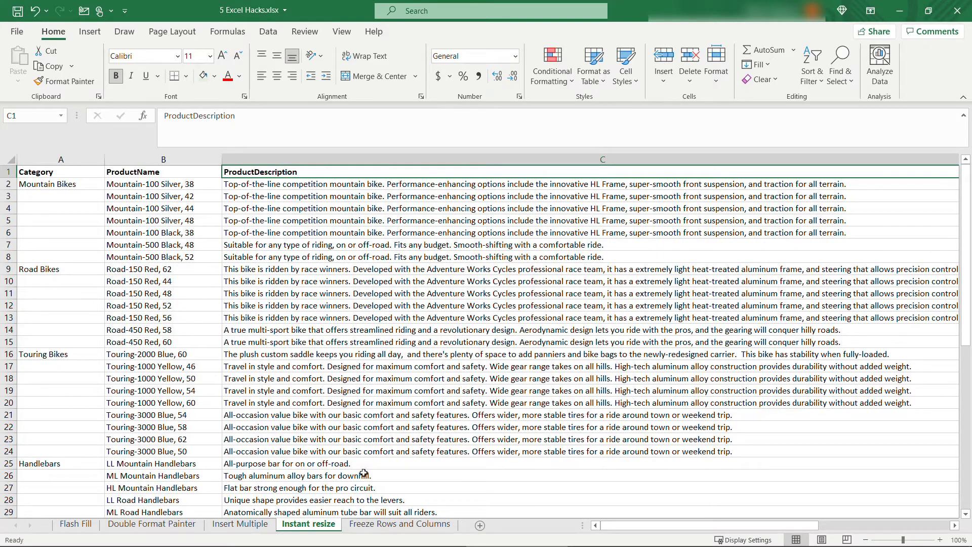
Switch to the Freeze Rows and Columns sheet and select header row 1.
left_click(390, 525)
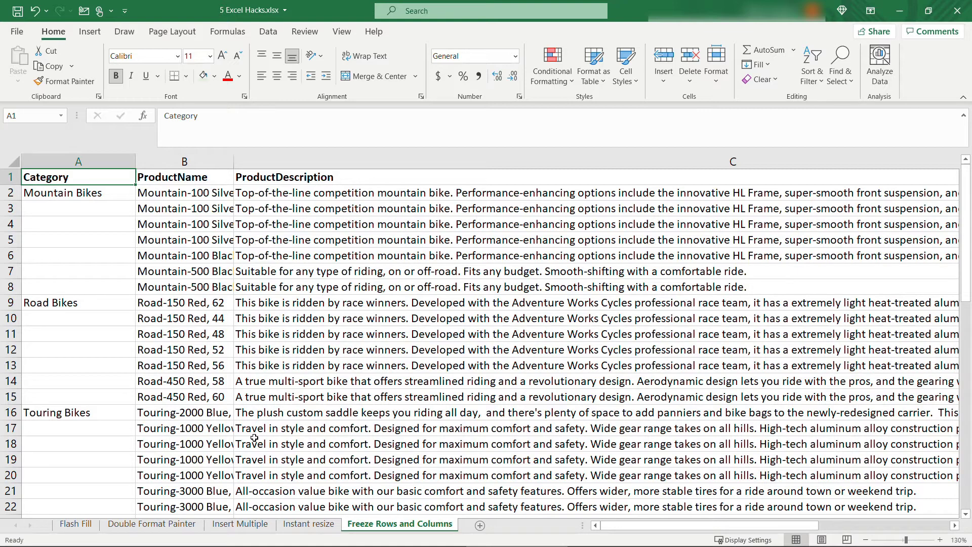
left_click(3, 177)
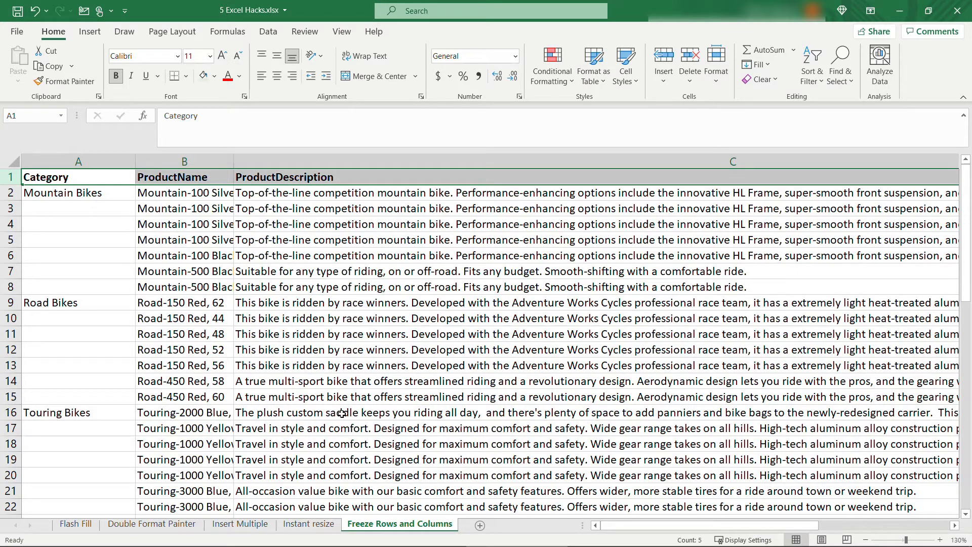
Scroll through the product list, selecting cells C32, C1 and C36 in the ProductDescription column.
scroll(342, 414, "down", 5)
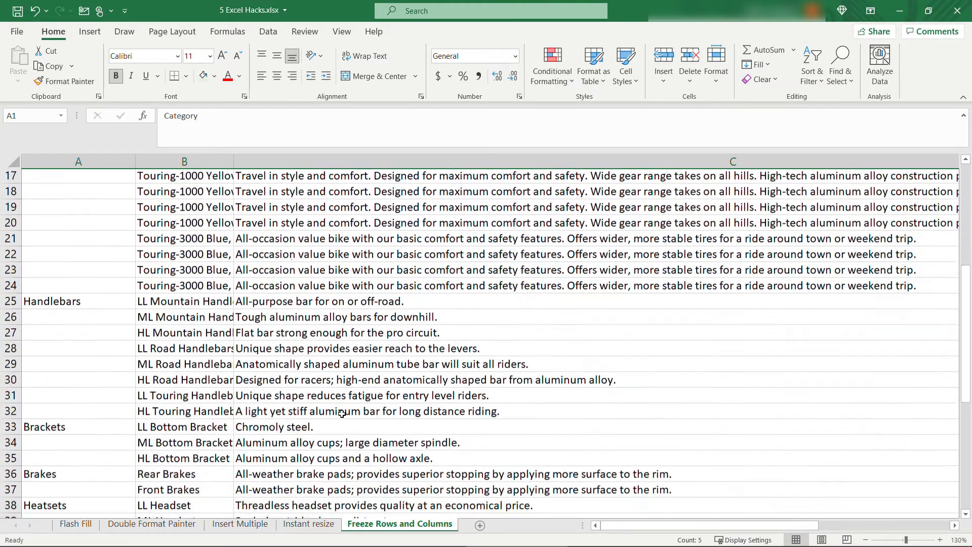
scroll(341, 413, "down", 1)
left_click(282, 387)
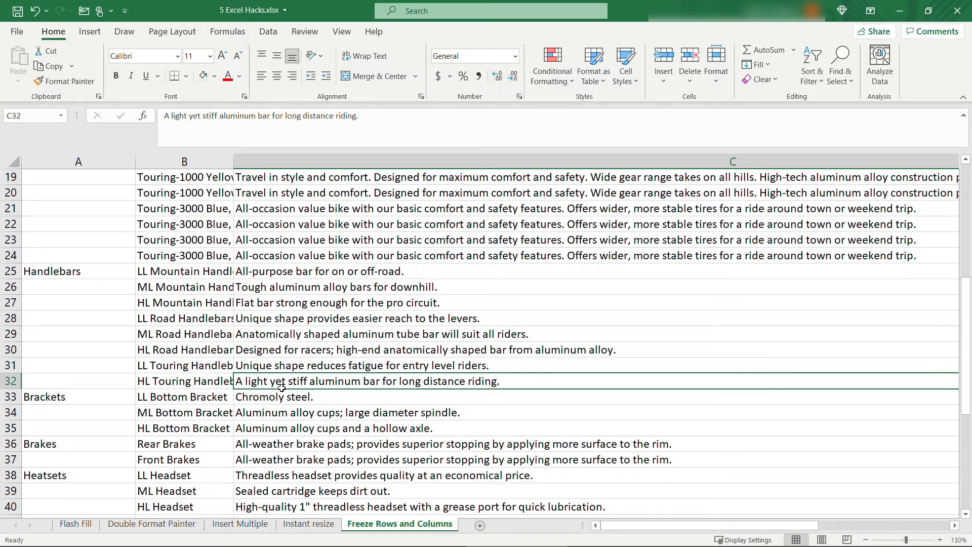
scroll(281, 388, "up", 6)
left_click(264, 178)
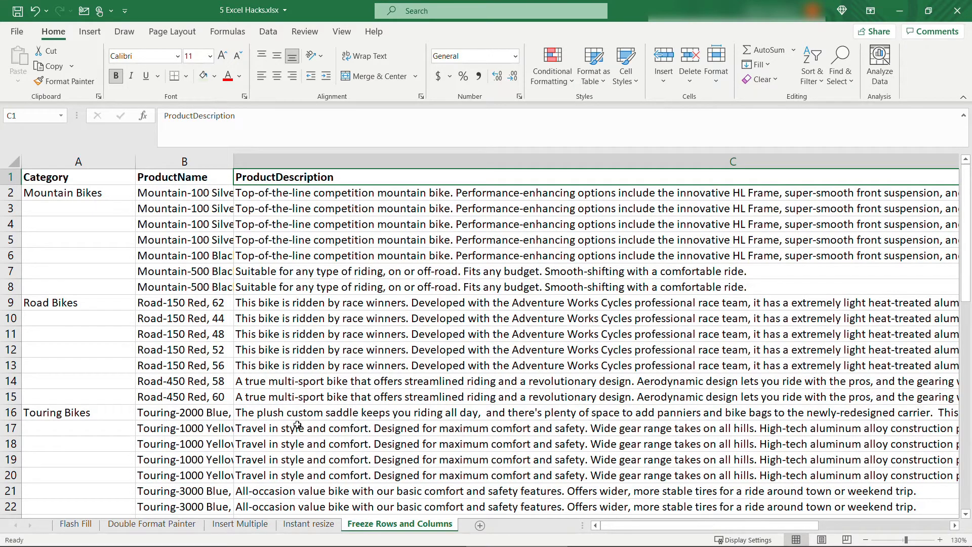
scroll(297, 425, "down", 7)
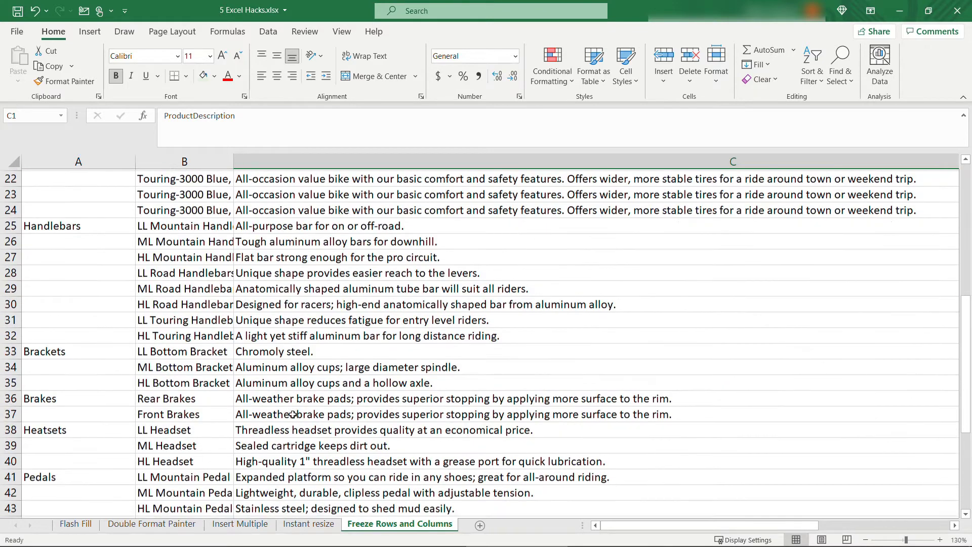
left_click(284, 398)
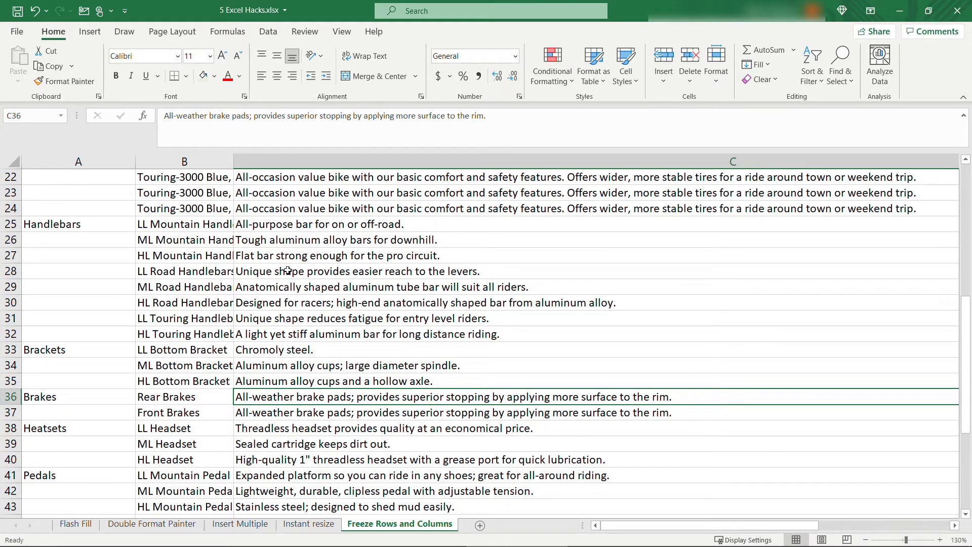
Apply View > Freeze Panes > Freeze Top Row, then scroll up and down to test the frozen row.
left_click(338, 32)
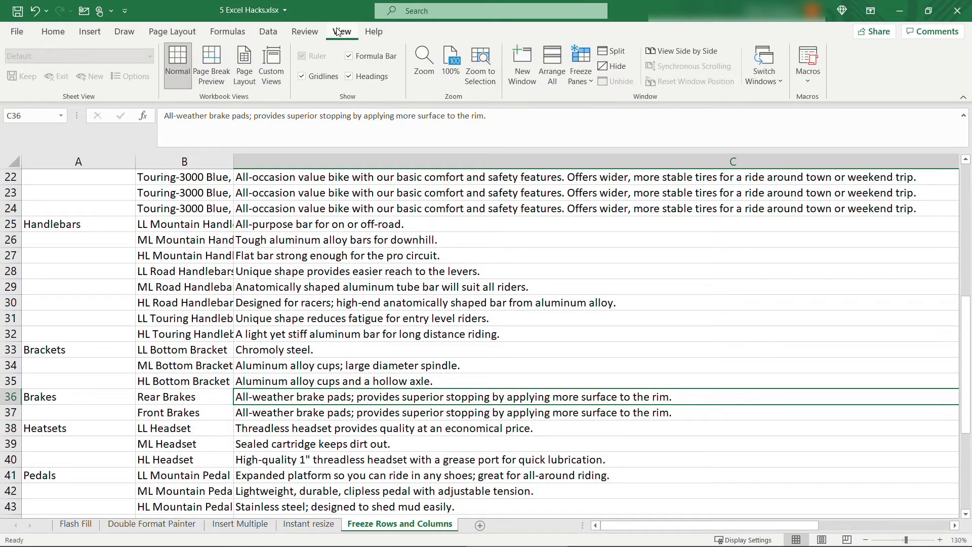
left_click(590, 81)
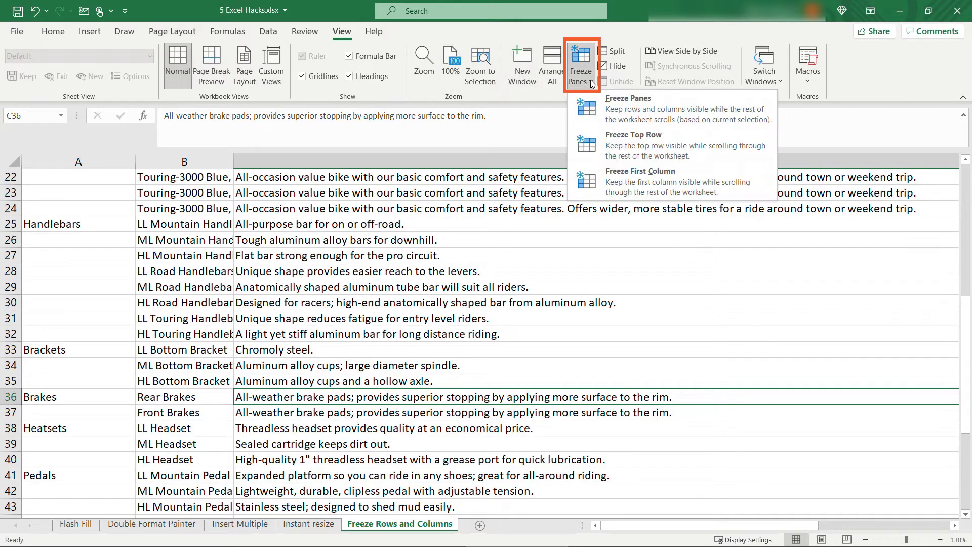
left_click(651, 149)
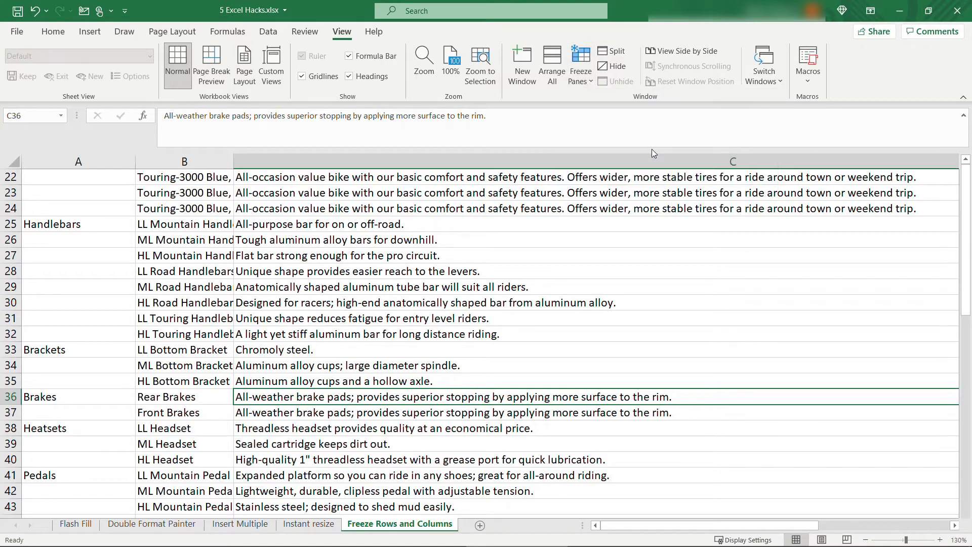
scroll(497, 378, "down", 3)
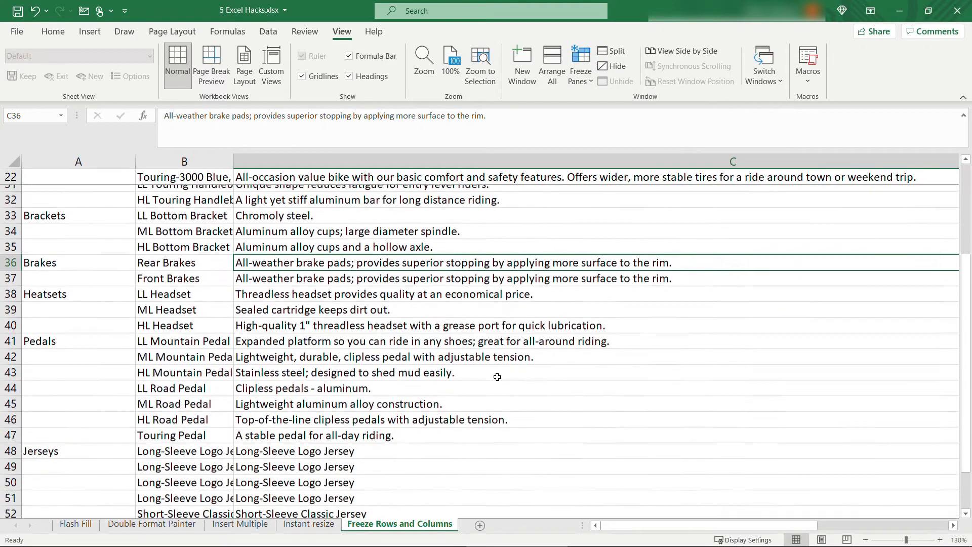
scroll(498, 378, "up", 3)
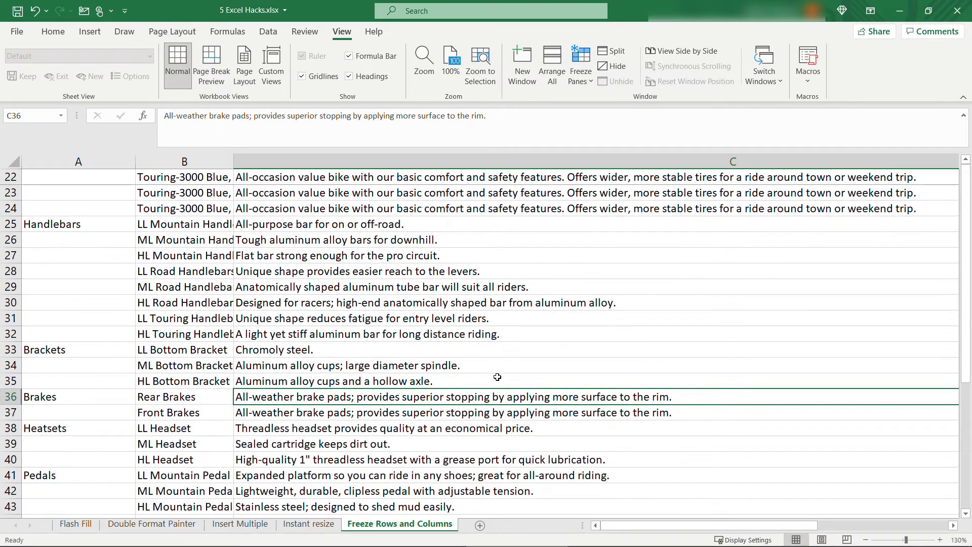
scroll(497, 378, "down", 1)
scroll(497, 377, "up", 1)
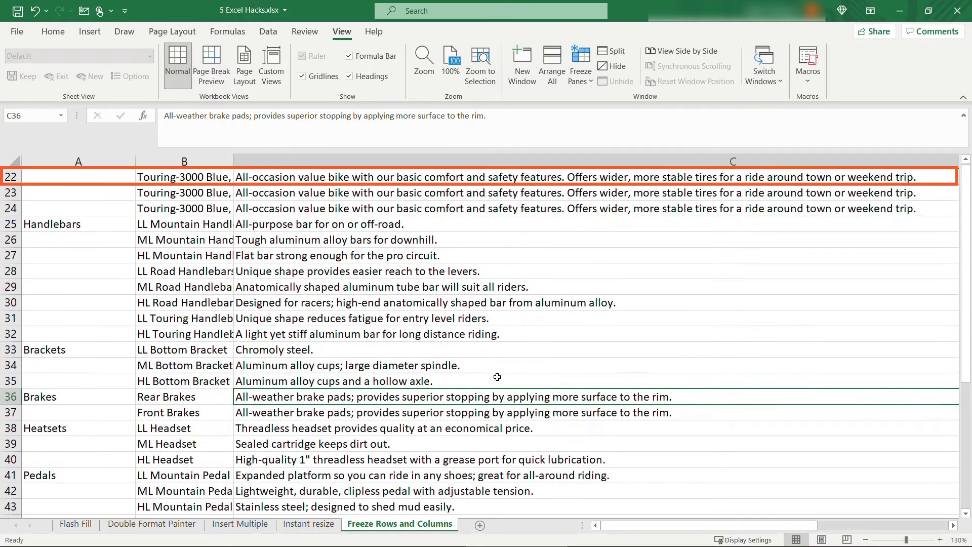
scroll(497, 378, "down", 1)
scroll(498, 377, "down", 2)
scroll(498, 377, "up", 3)
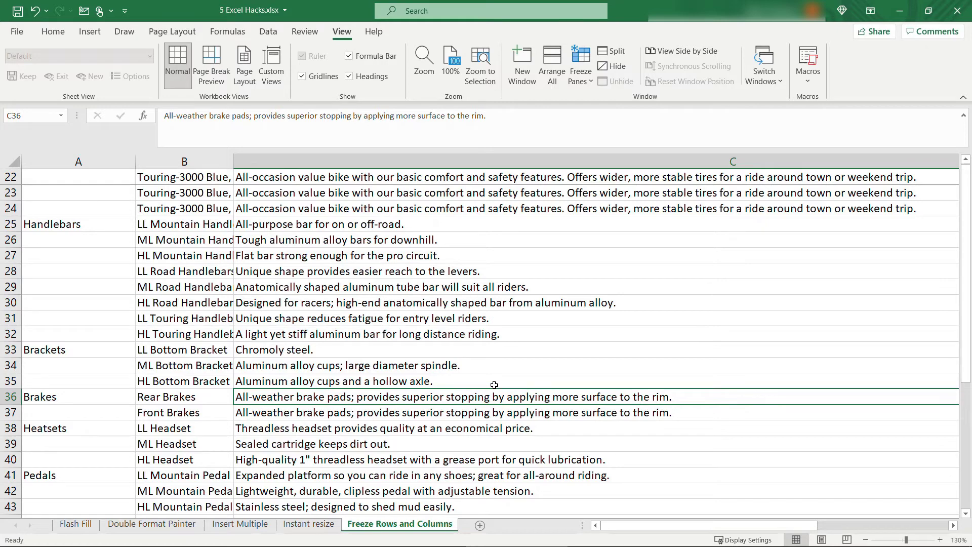
Unfreeze the panes and scroll back to the top of the sheet.
left_click(581, 69)
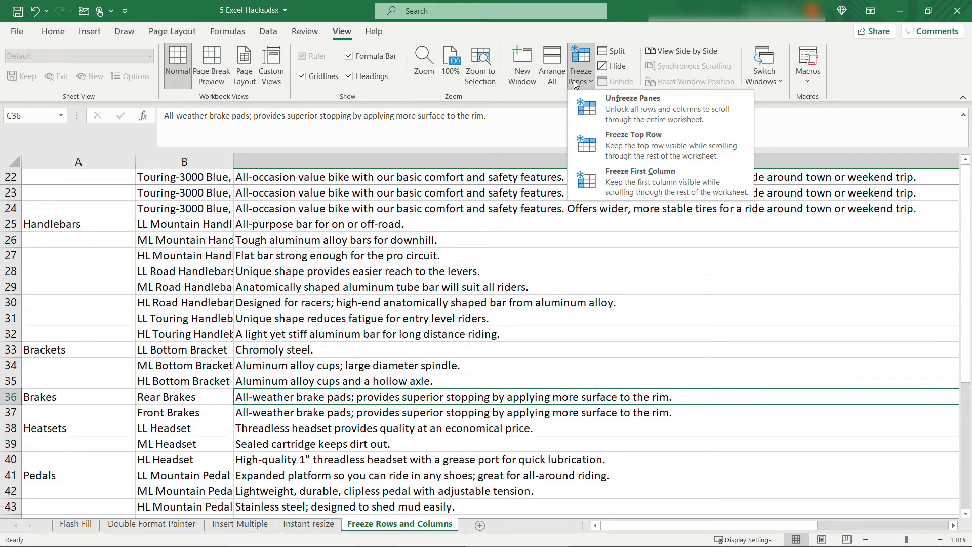
left_click(595, 99)
scroll(316, 408, "up", 5)
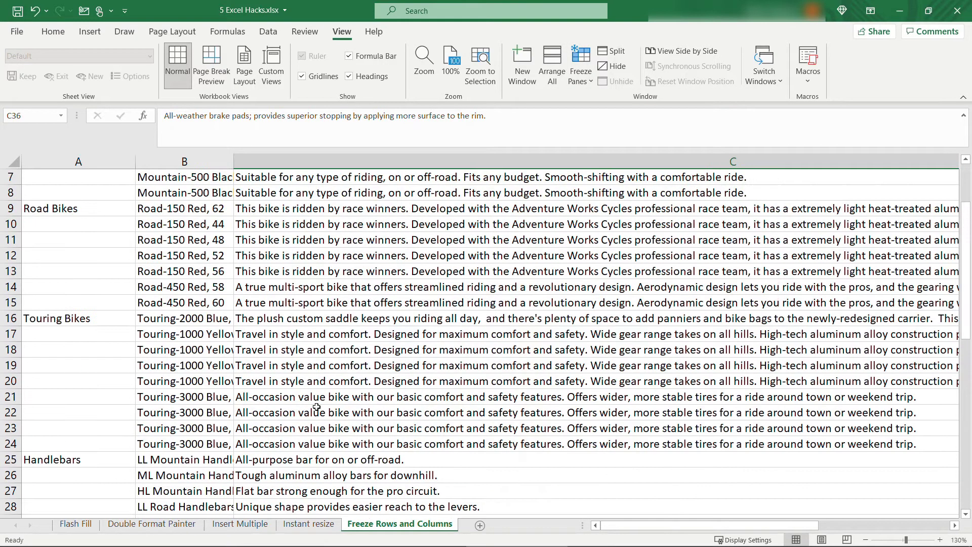
scroll(316, 407, "up", 2)
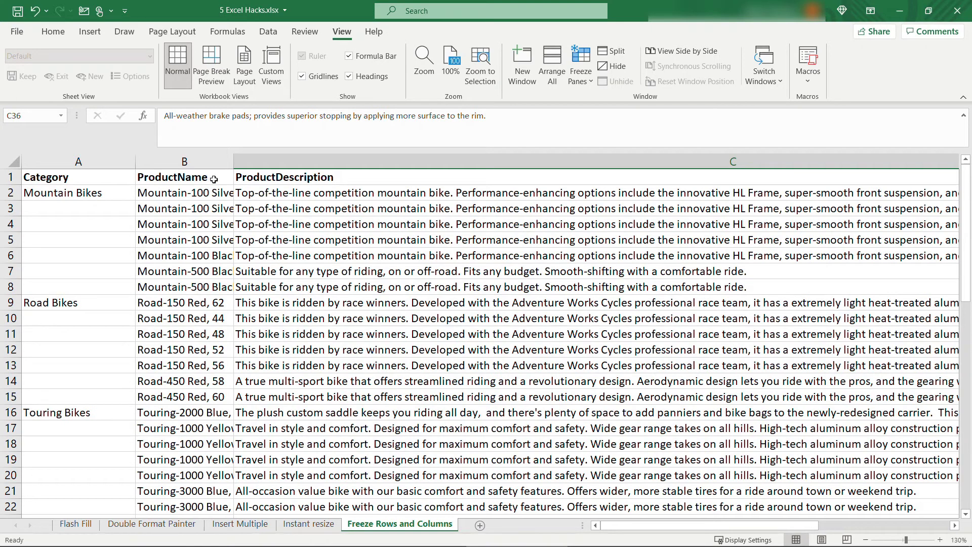
Freeze the top row so header row 1 stays fixed, scrolling to verify.
left_click(583, 81)
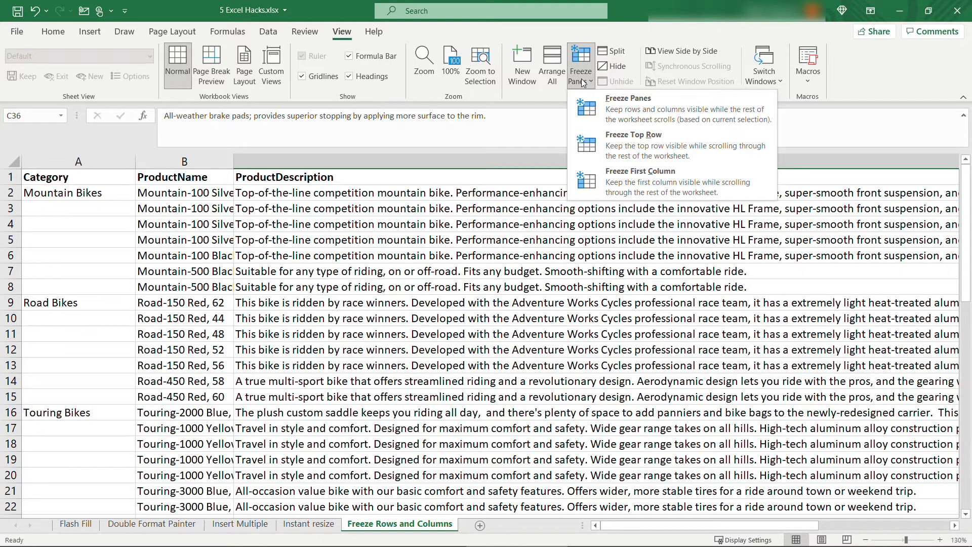
left_click(639, 151)
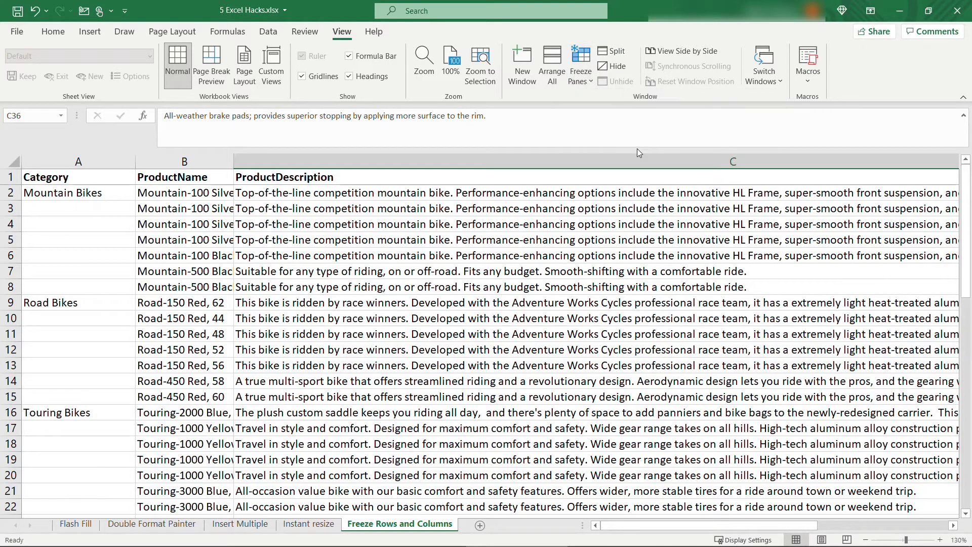
scroll(367, 379, "down", 3)
scroll(367, 379, "down", 4)
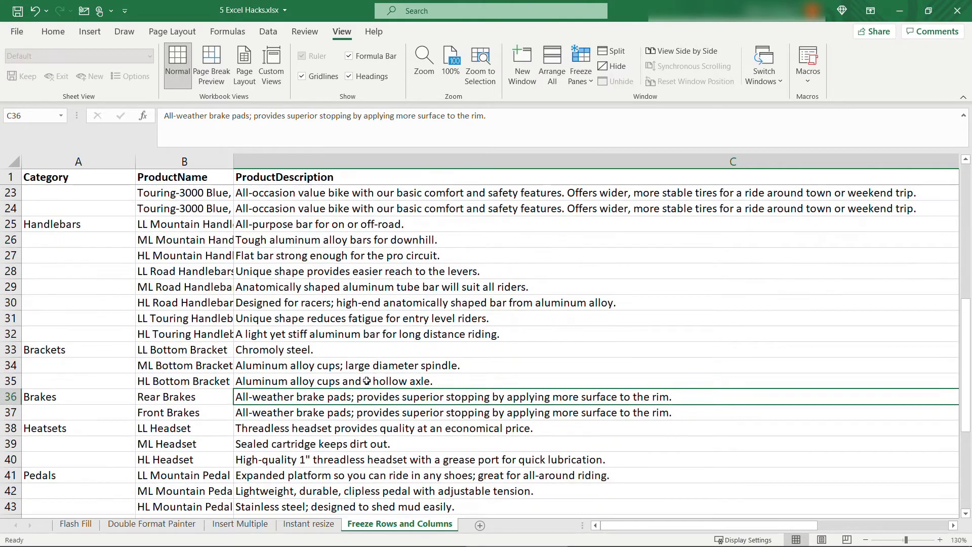
scroll(367, 379, "up", 1)
scroll(367, 381, "down", 3)
scroll(367, 381, "down", 2)
scroll(367, 381, "up", 11)
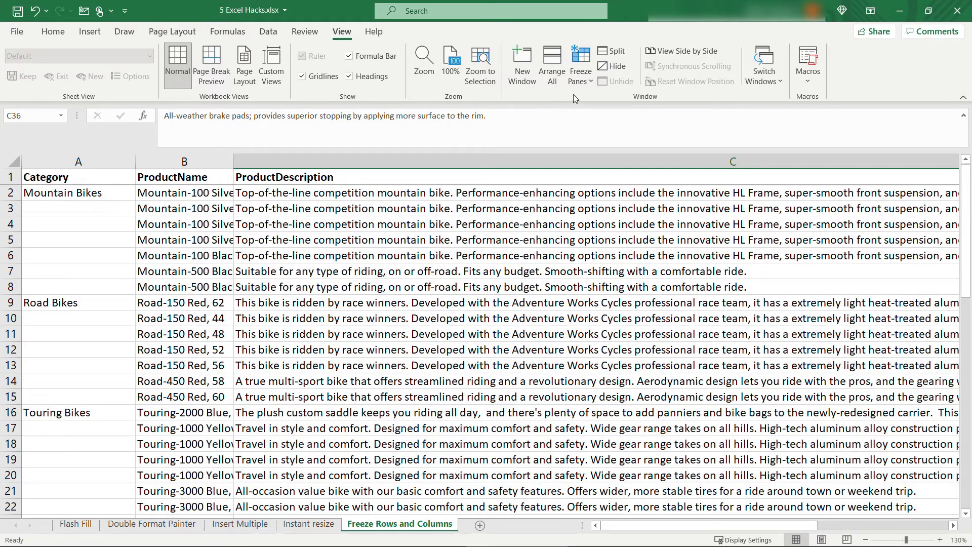
Unfreeze the header row and select the Category column A.
left_click(578, 76)
left_click(591, 101)
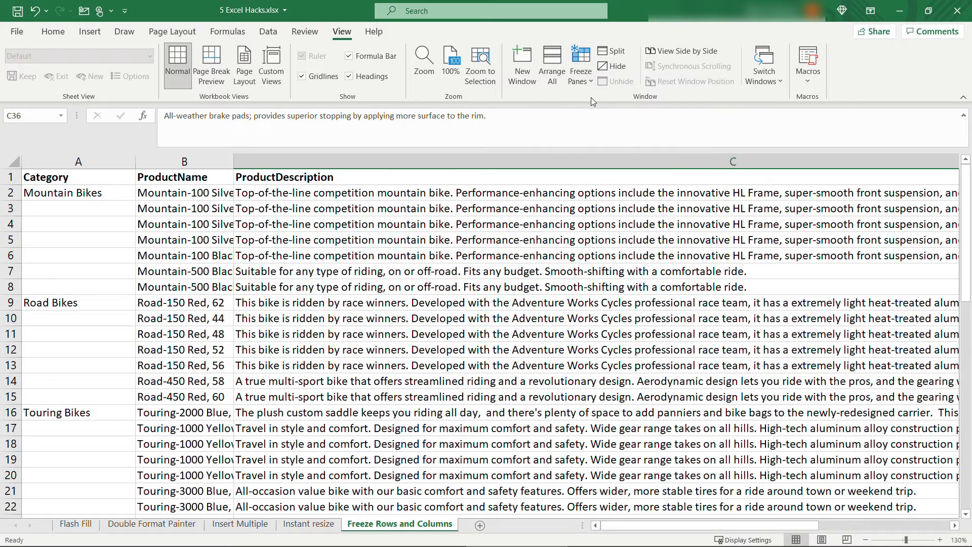
left_click(97, 164)
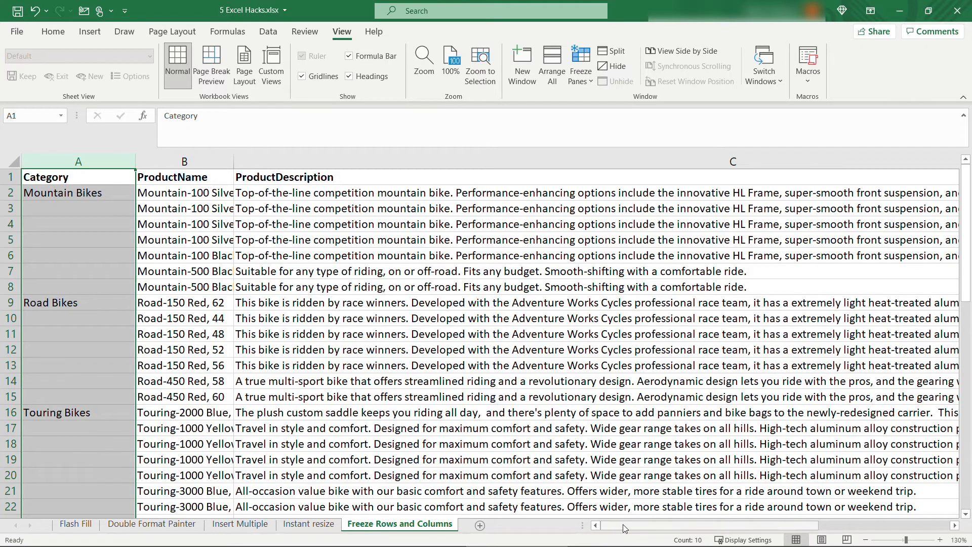
left_click_drag(627, 528, 756, 527)
left_click(678, 422)
Scroll right and select cell E9, then D9, before opening the freeze options.
scroll(402, 443, "right", 2)
left_click(104, 301)
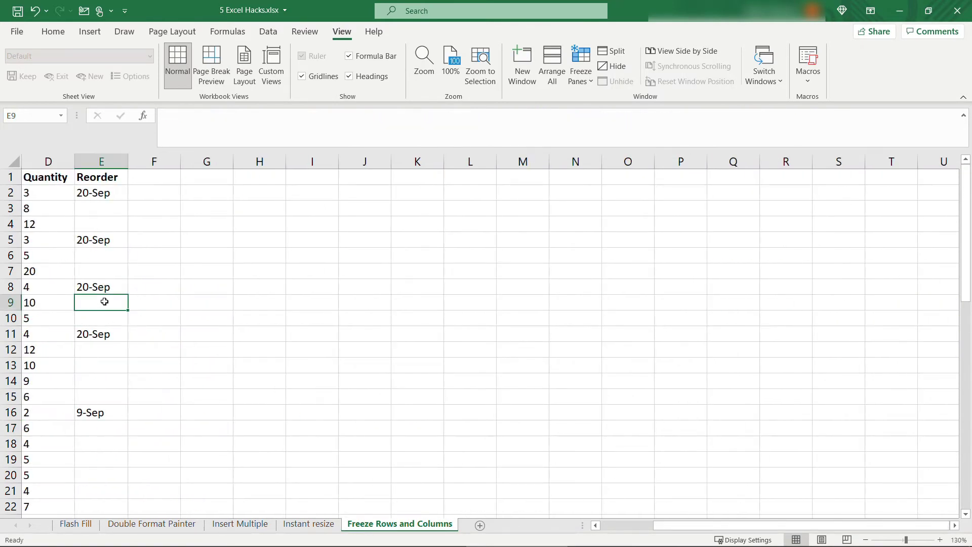
left_click(64, 301)
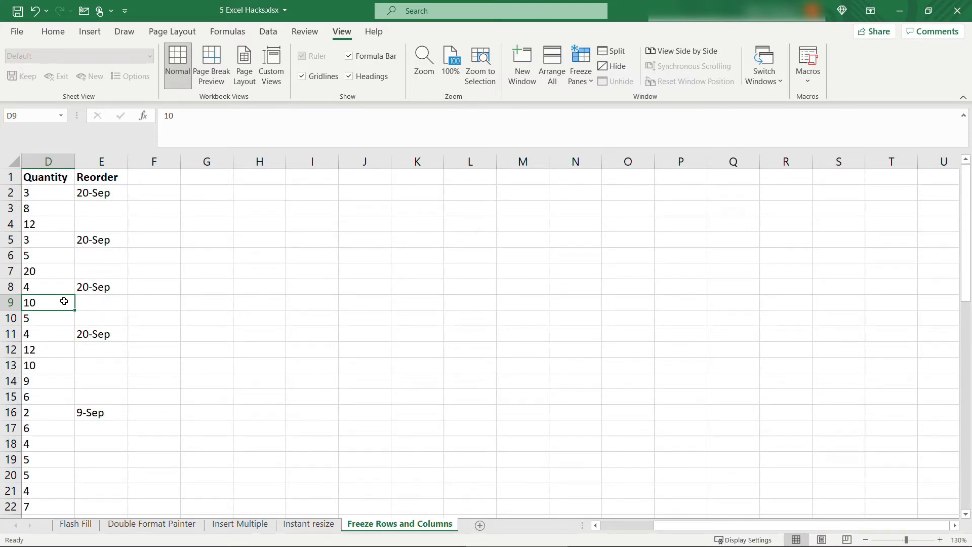
left_click(585, 84)
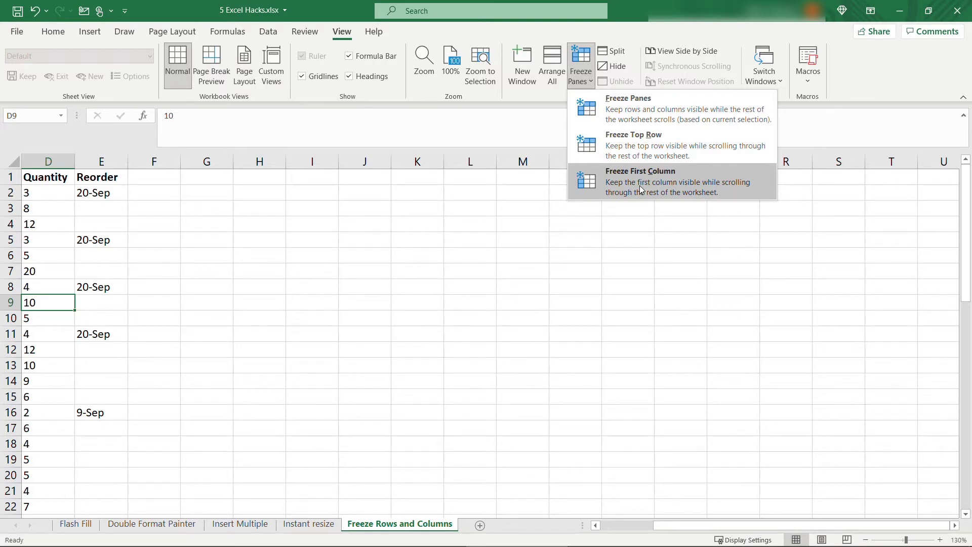
Freeze the first column, scroll sideways to test it, then unfreeze it again.
left_click(640, 190)
left_click_drag(683, 528, 636, 534)
left_click(581, 84)
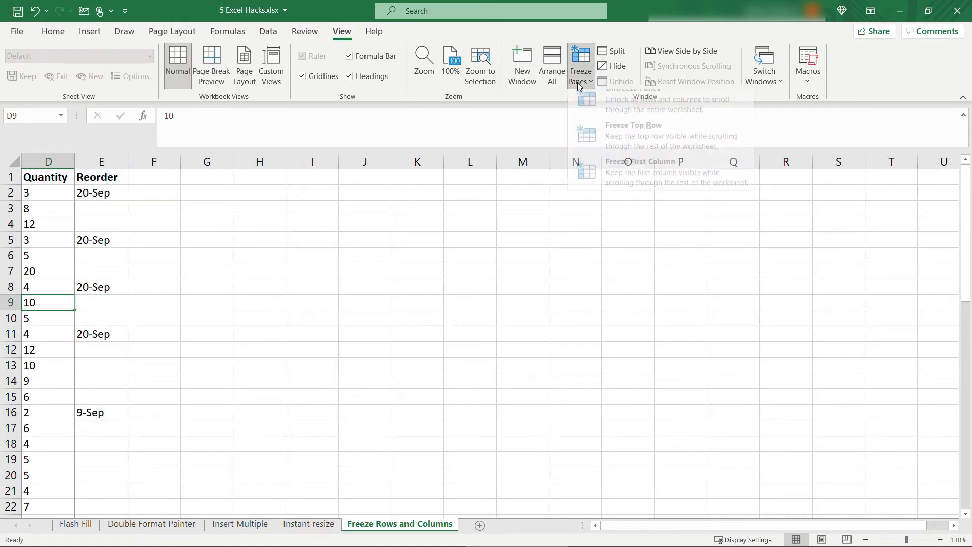
left_click(601, 105)
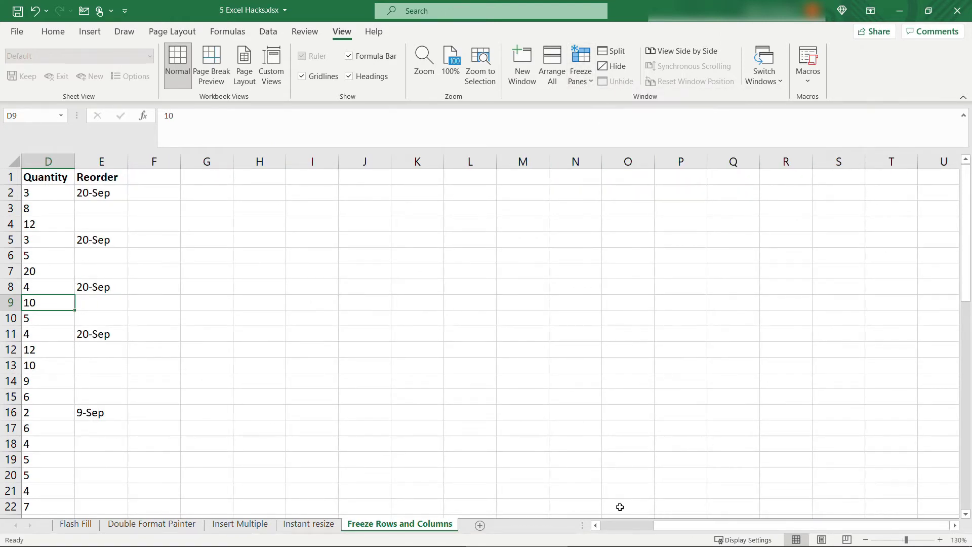
left_click(610, 526)
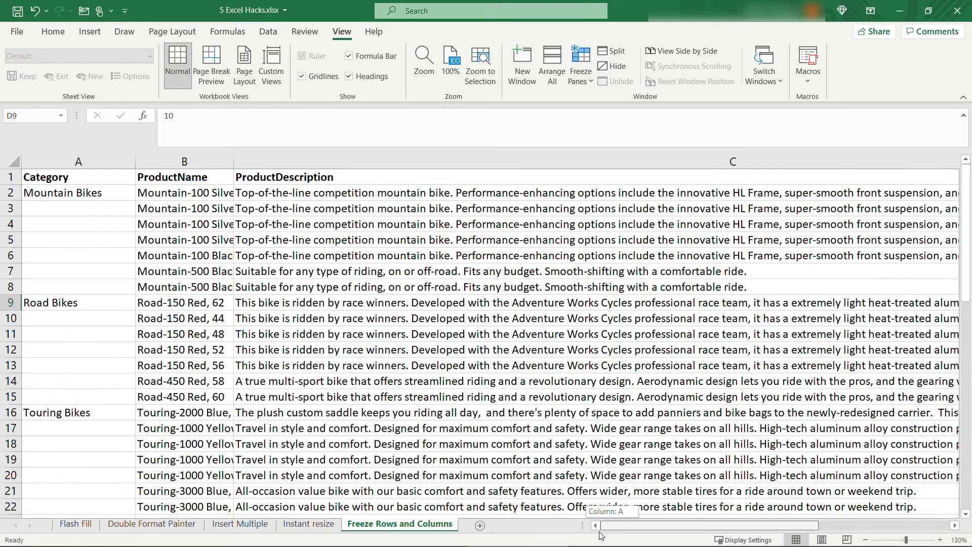
Select a Category cell and freeze the first column A, scrolling sideways to check.
left_click(89, 226)
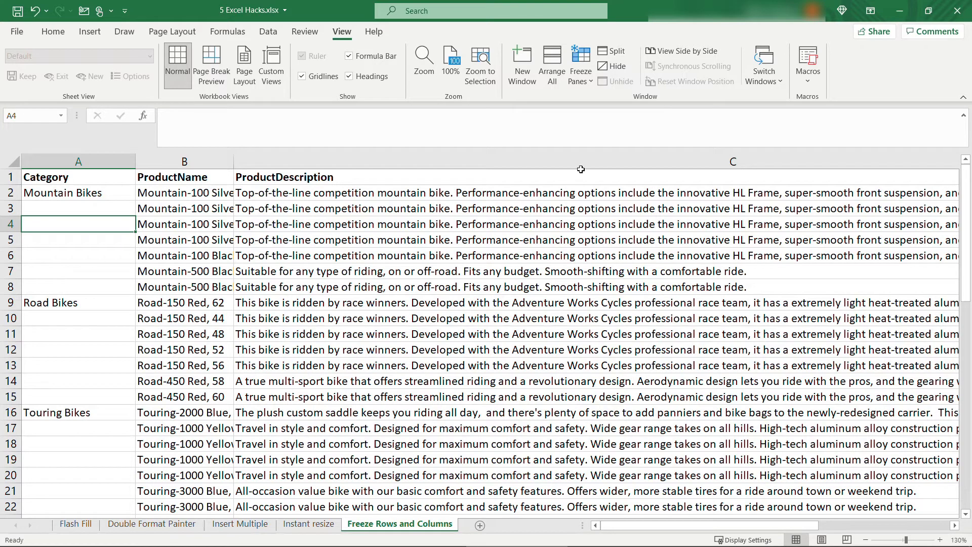
left_click(581, 80)
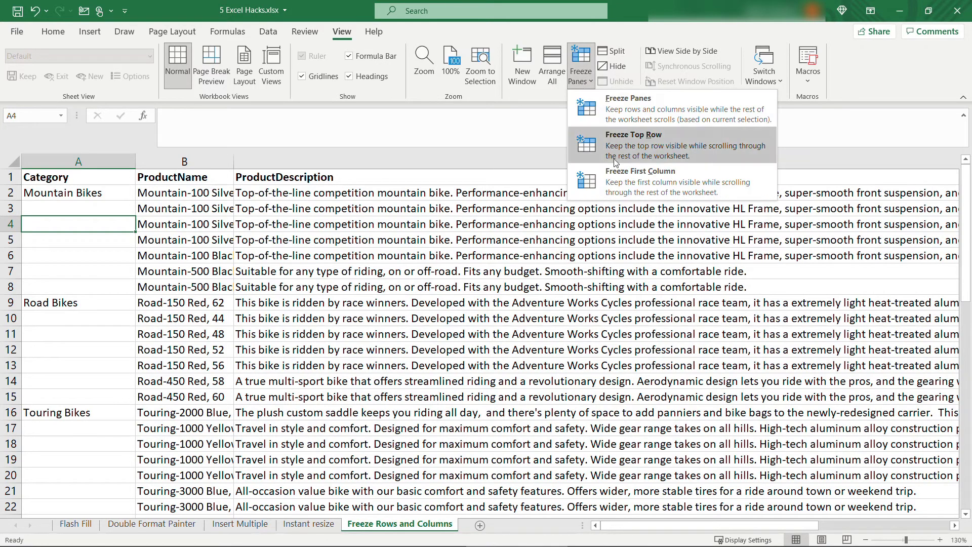
left_click(624, 183)
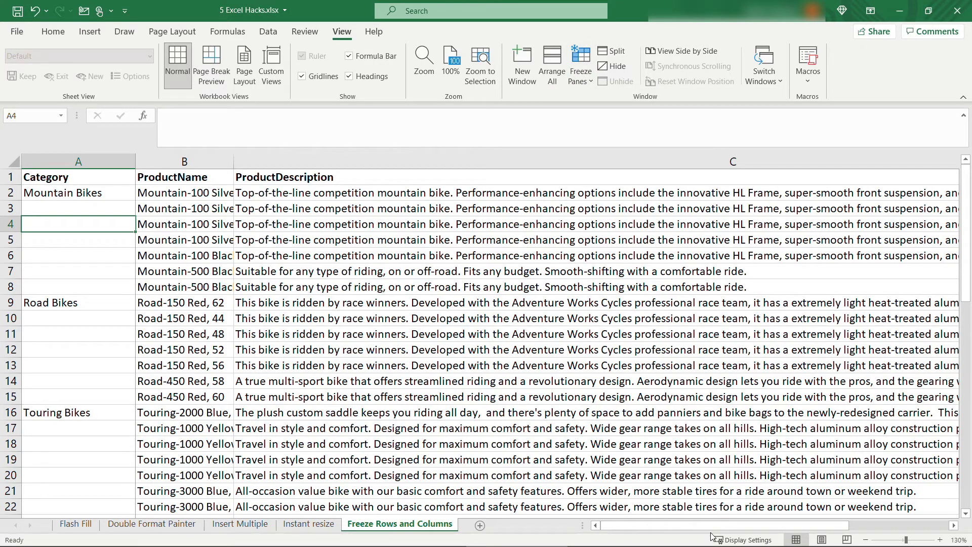
left_click_drag(715, 525, 688, 521)
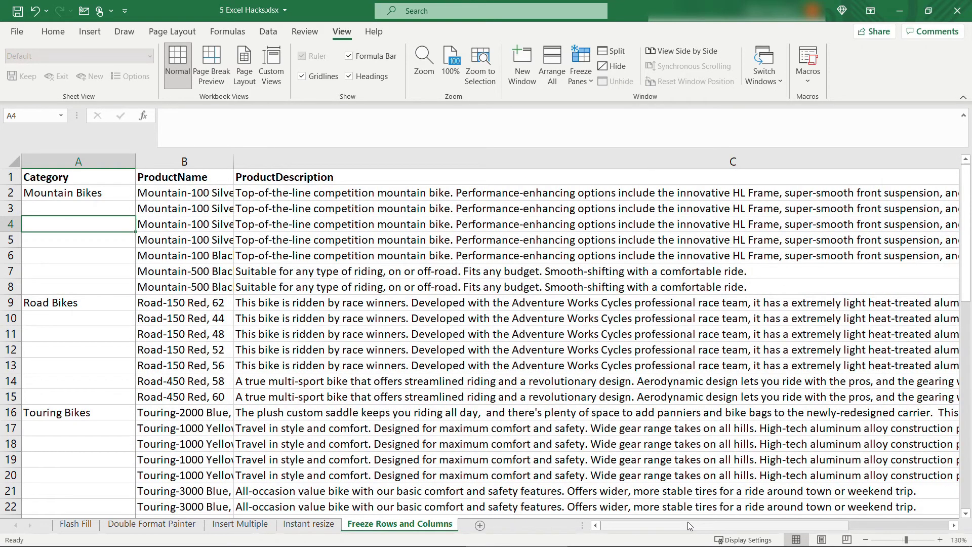
Unfreeze column A and select cell C9, marking rows 1–8 and columns A–B to stay fixed.
left_click(579, 85)
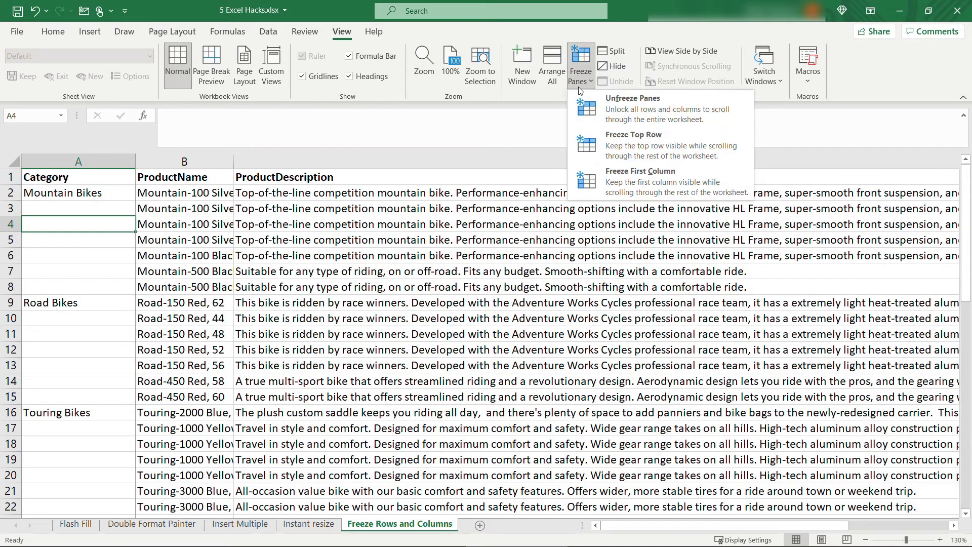
left_click(609, 108)
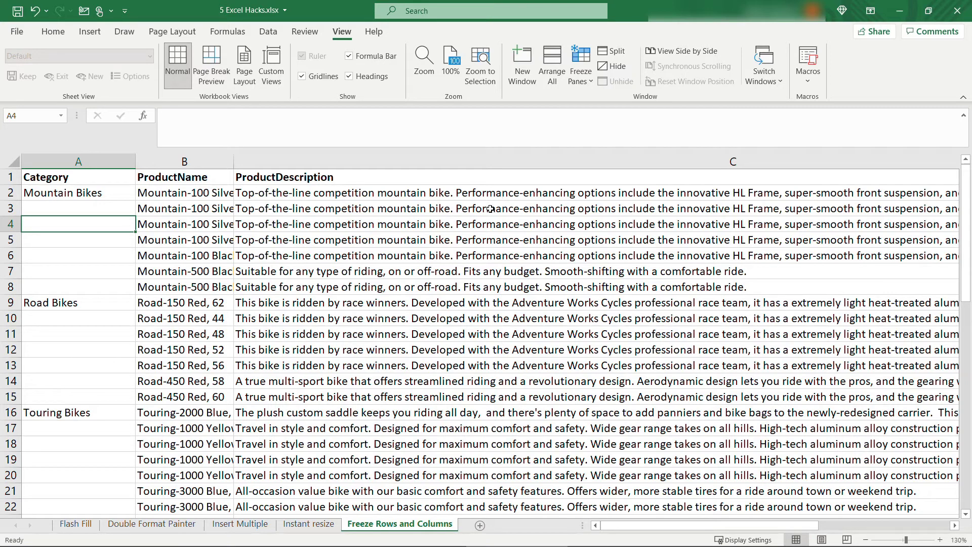
left_click_drag(228, 288, 314, 287)
left_click_drag(206, 288, 222, 390)
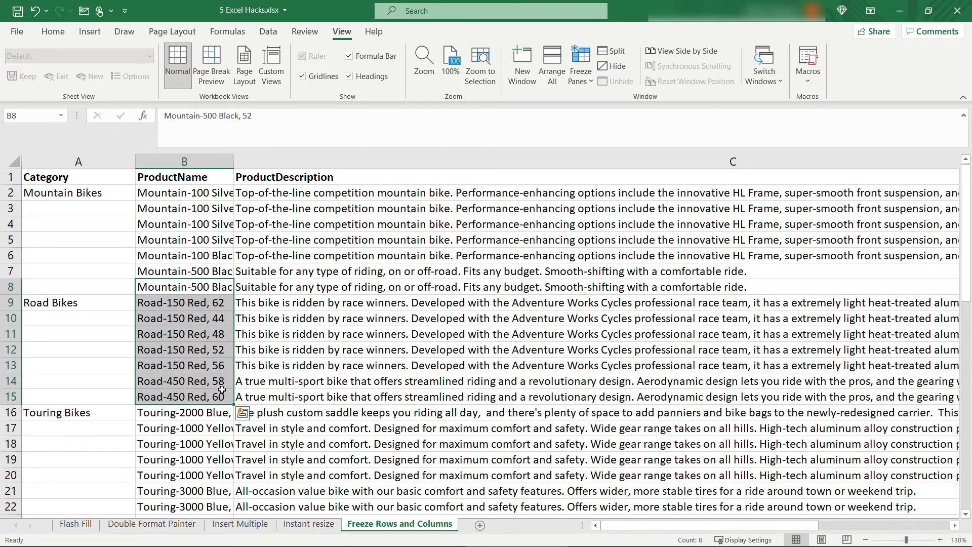
left_click(251, 302)
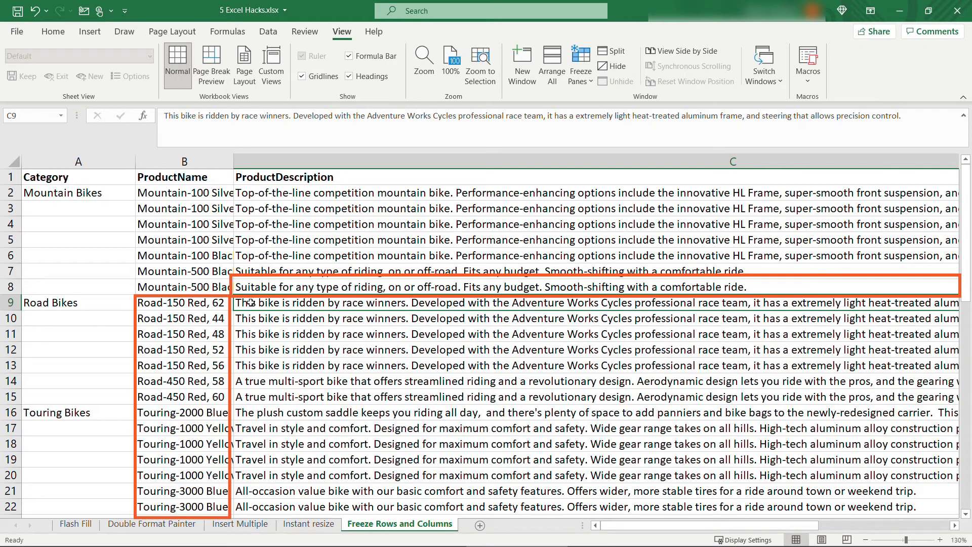
left_click(578, 81)
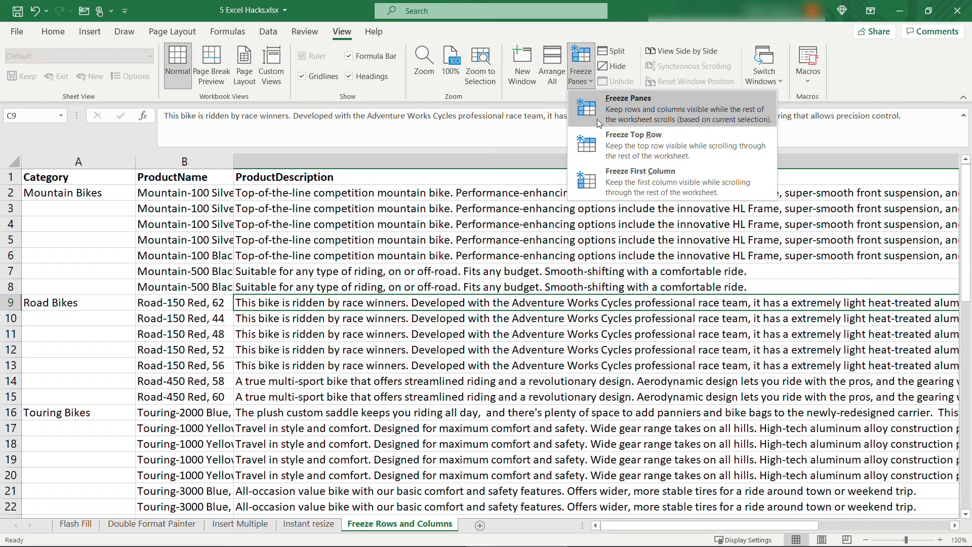
Freeze panes at cell C9, then scroll down and sideways to test the split.
left_click(607, 114)
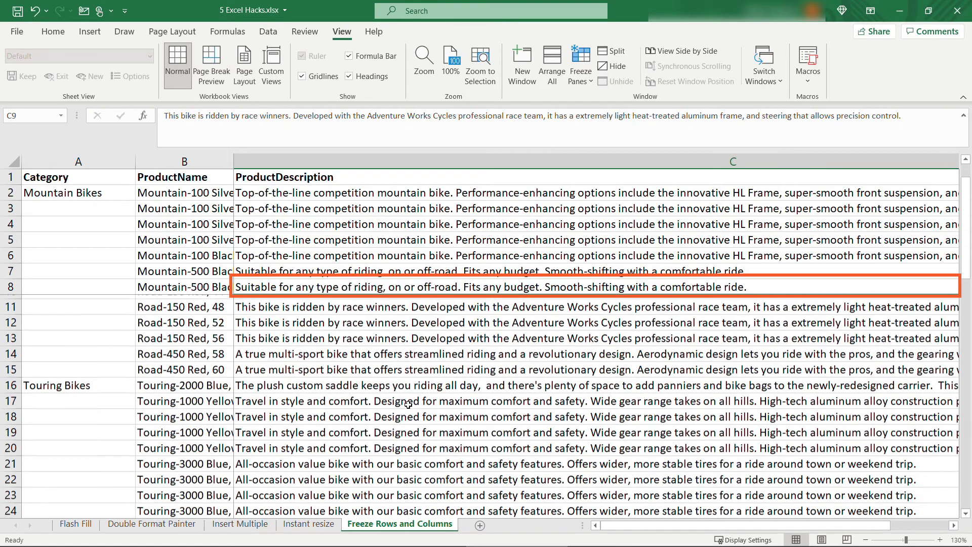
scroll(408, 405, "down", 3)
scroll(408, 405, "up", 3)
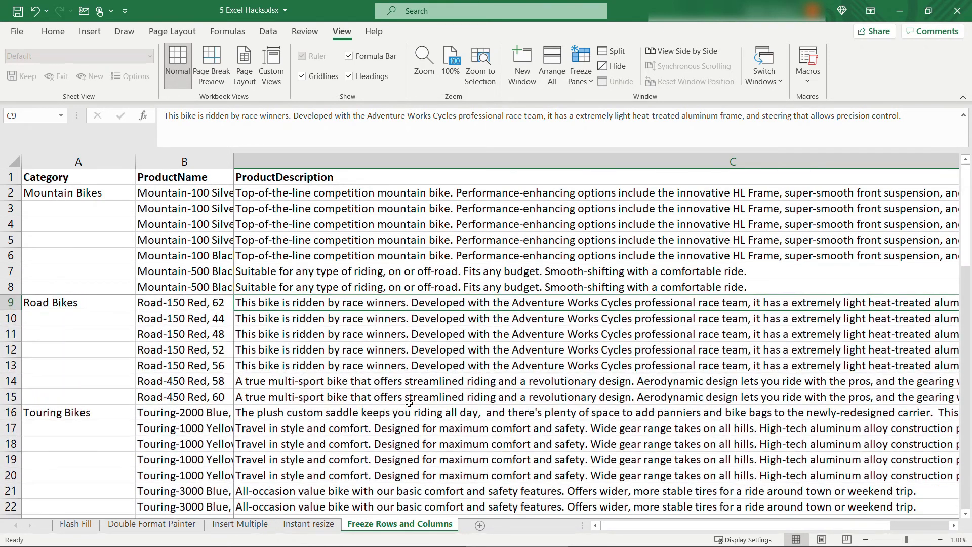
mouse_move(621, 529)
left_mouse_down()
mouse_move(676, 526)
mouse_move(586, 533)
left_mouse_up()
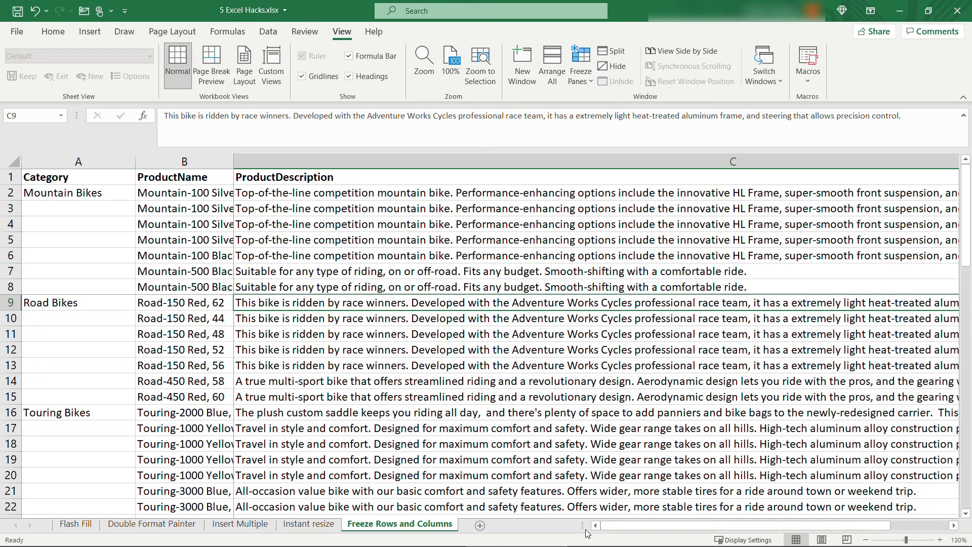